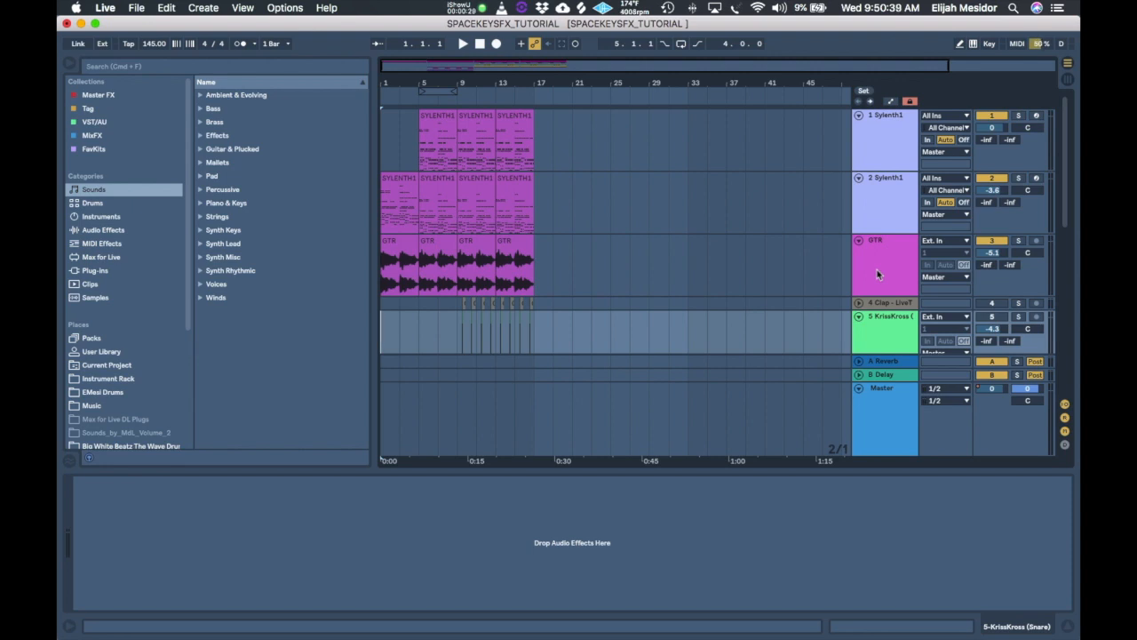
- Display the GTR track's effect devices, select its first clip, and look over the arrangement's tracks
click(877, 274)
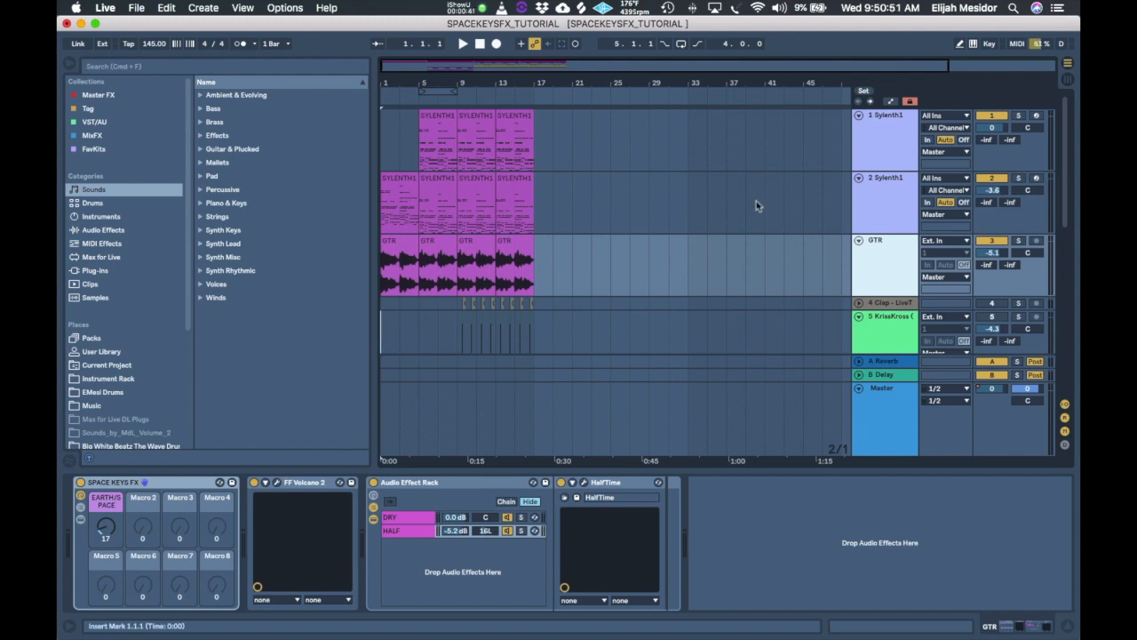
scroll(756, 201, down, 10)
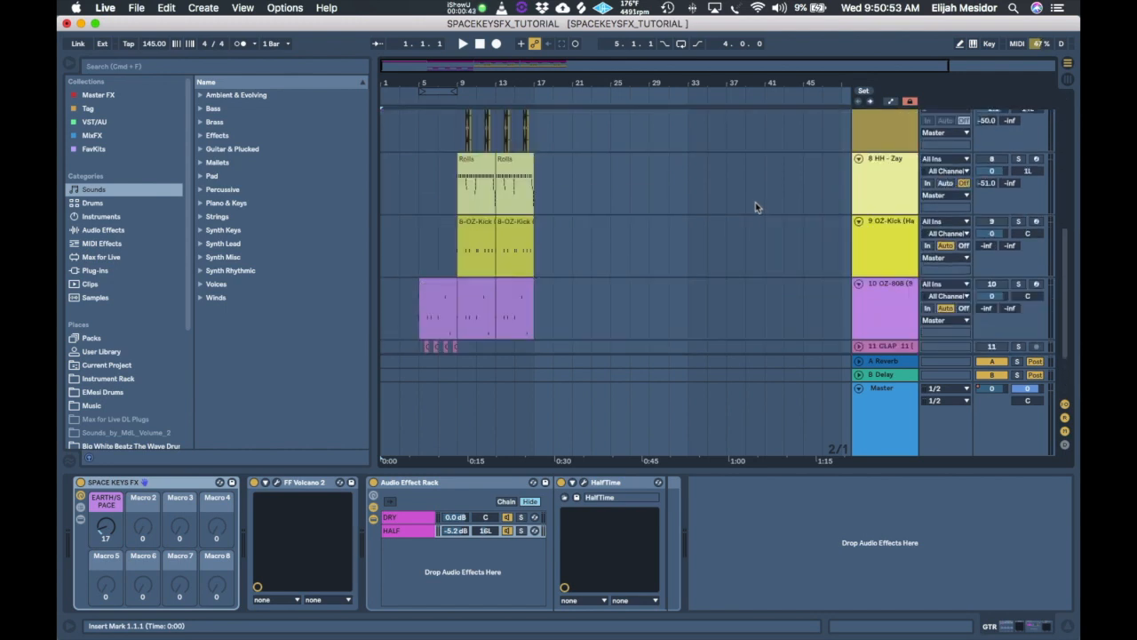
scroll(755, 201, up, 10)
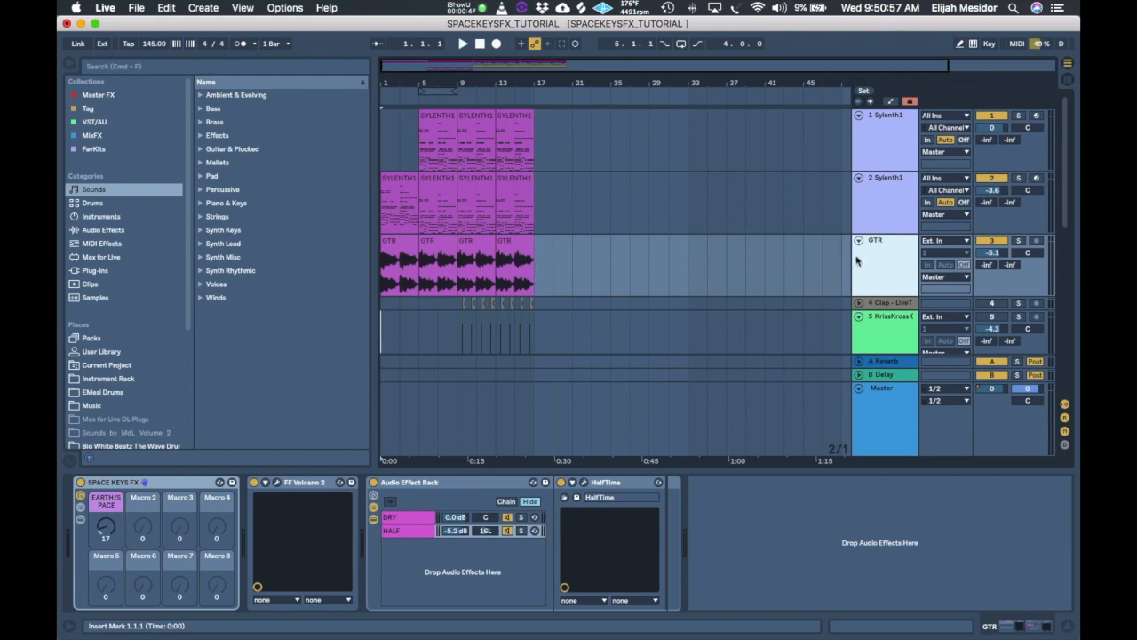
click(394, 252)
scroll(817, 349, down, 10)
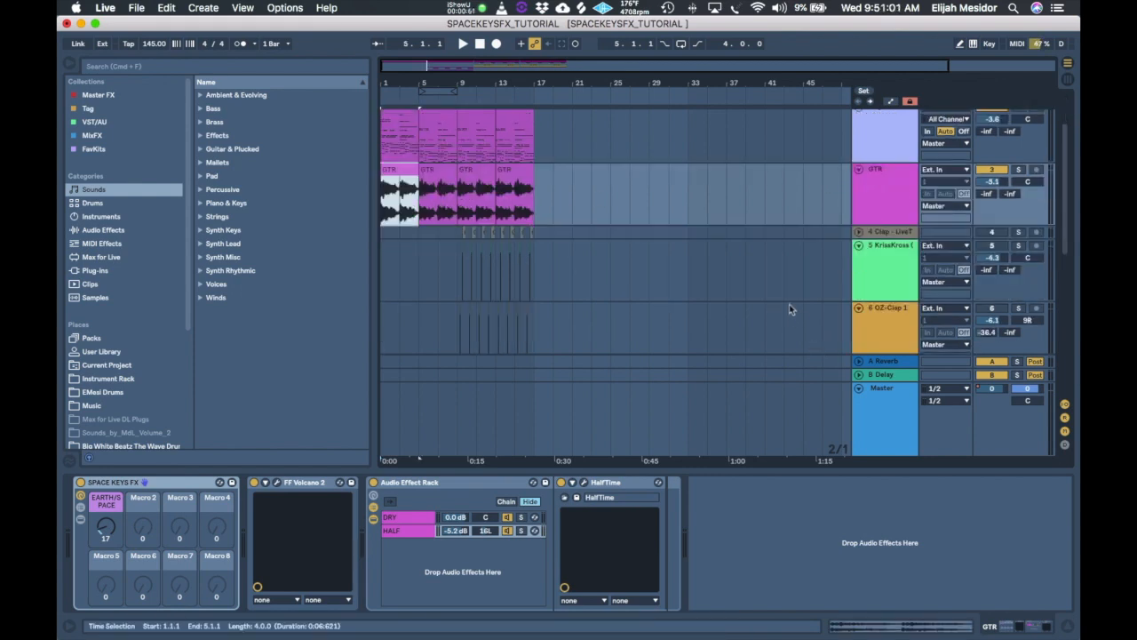
- Examine the devices on the OZ-808 and KrissKross tracks and look over the remaining drum tracks
click(890, 218)
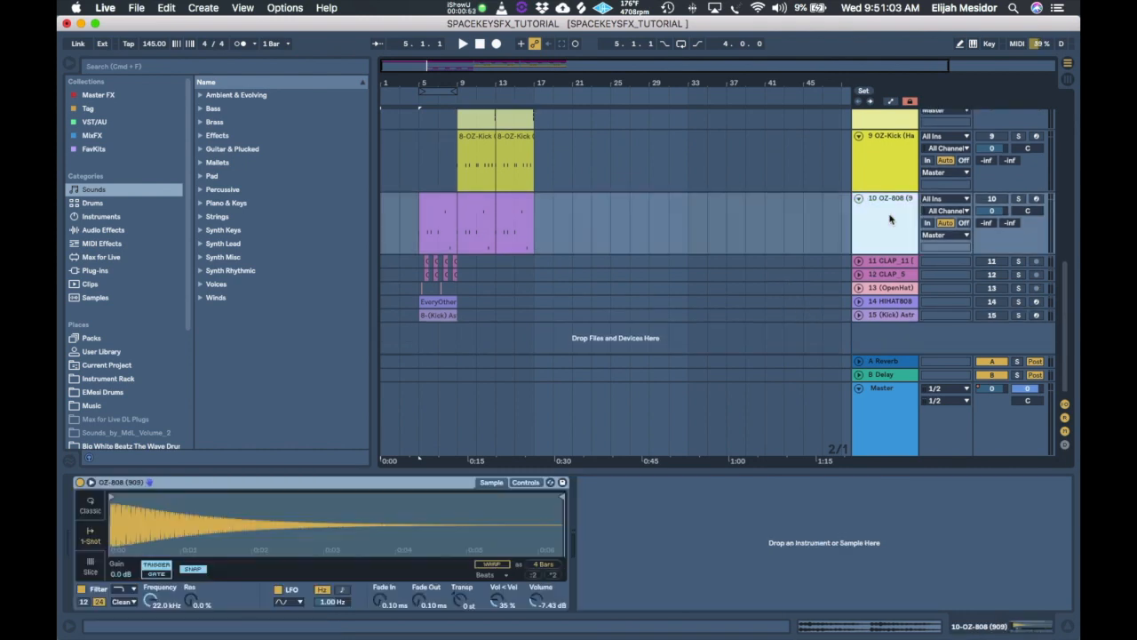
scroll(891, 219, up, 5)
scroll(884, 249, up, 3)
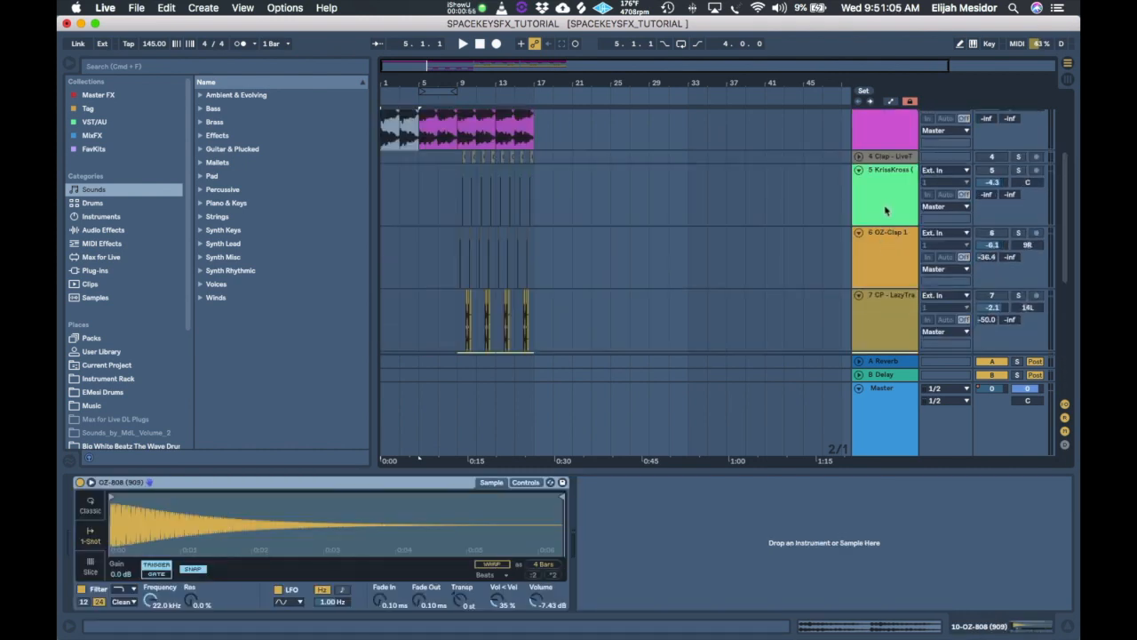
click(884, 216)
scroll(886, 206, up, 1)
scroll(884, 208, down, 4)
scroll(883, 210, up, 3)
scroll(882, 209, up, 5)
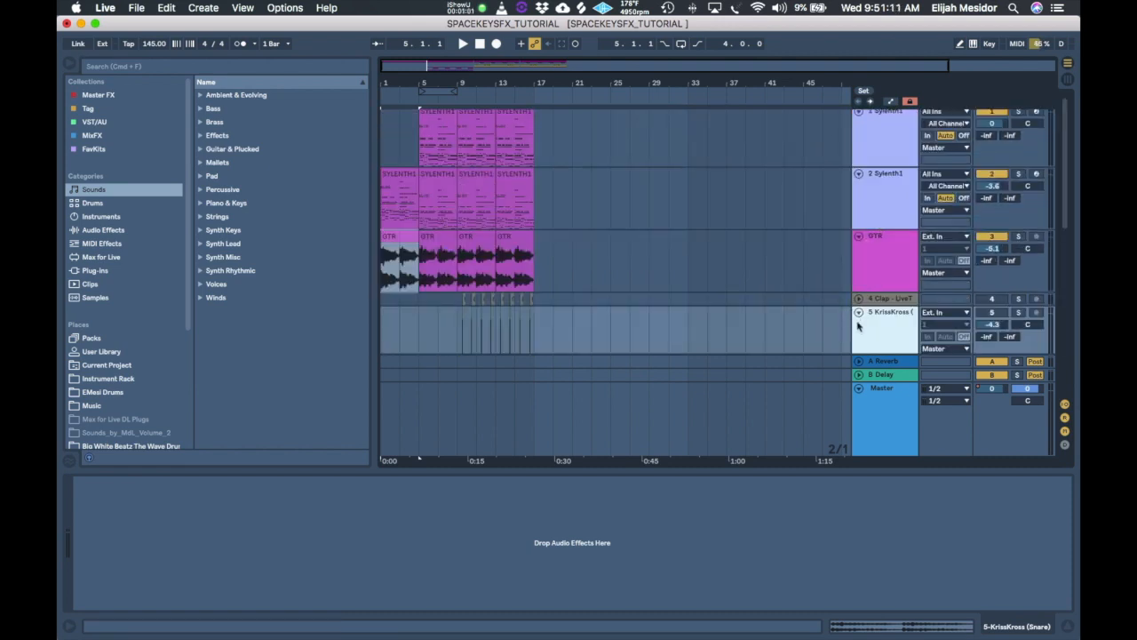
scroll(759, 276, up, 1)
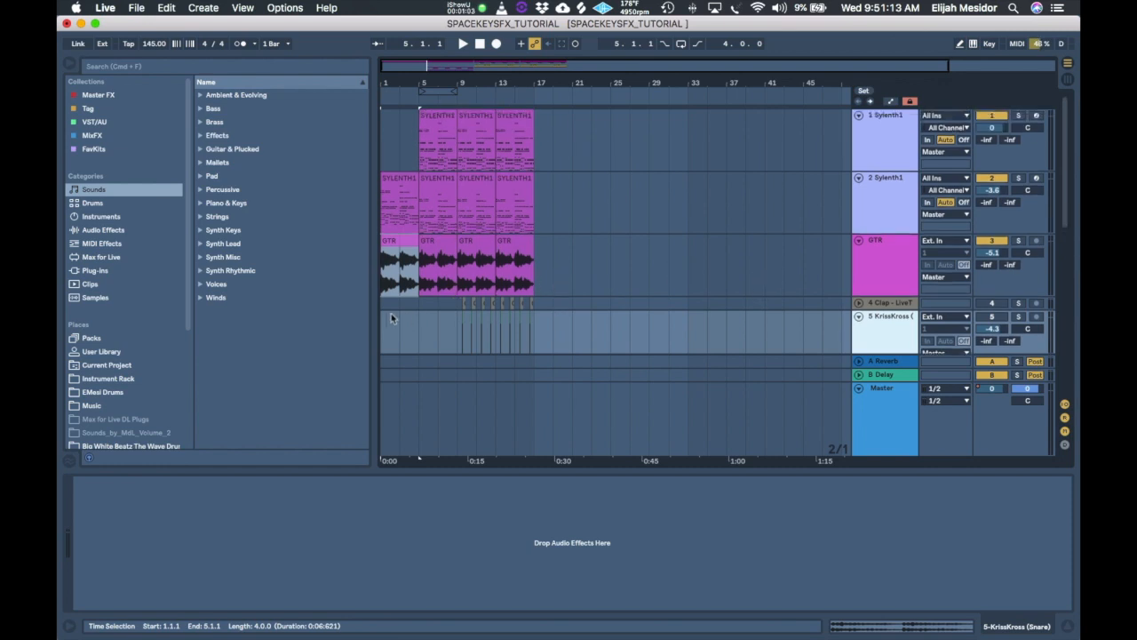
- Bypass the effect devices on the GTR track and audition the track soloed from bar 1
click(388, 282)
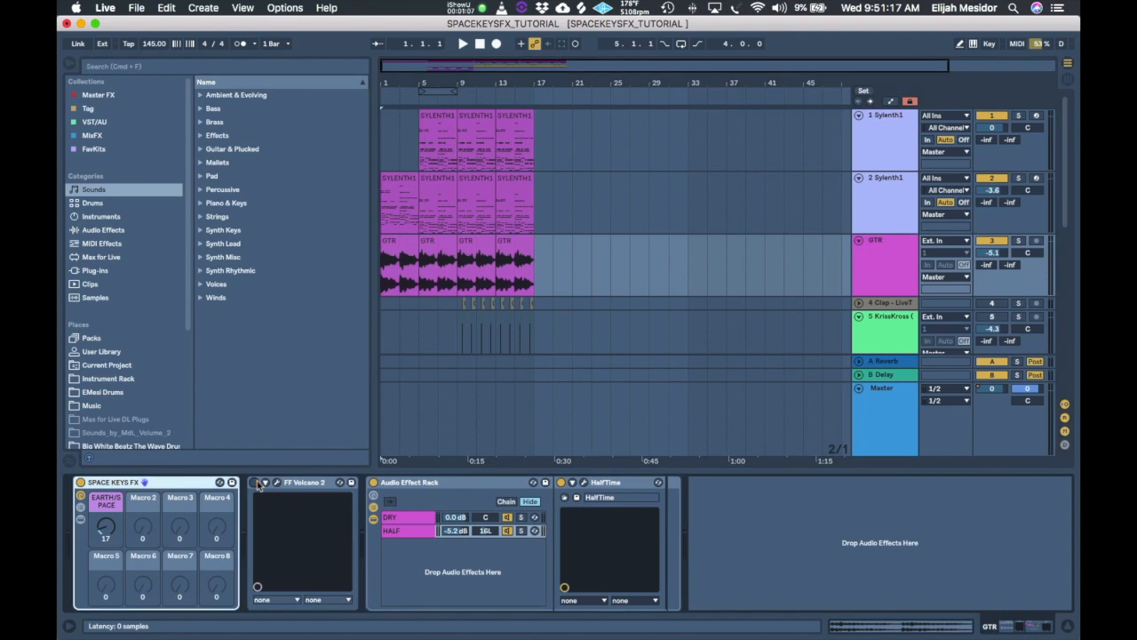
click(373, 483)
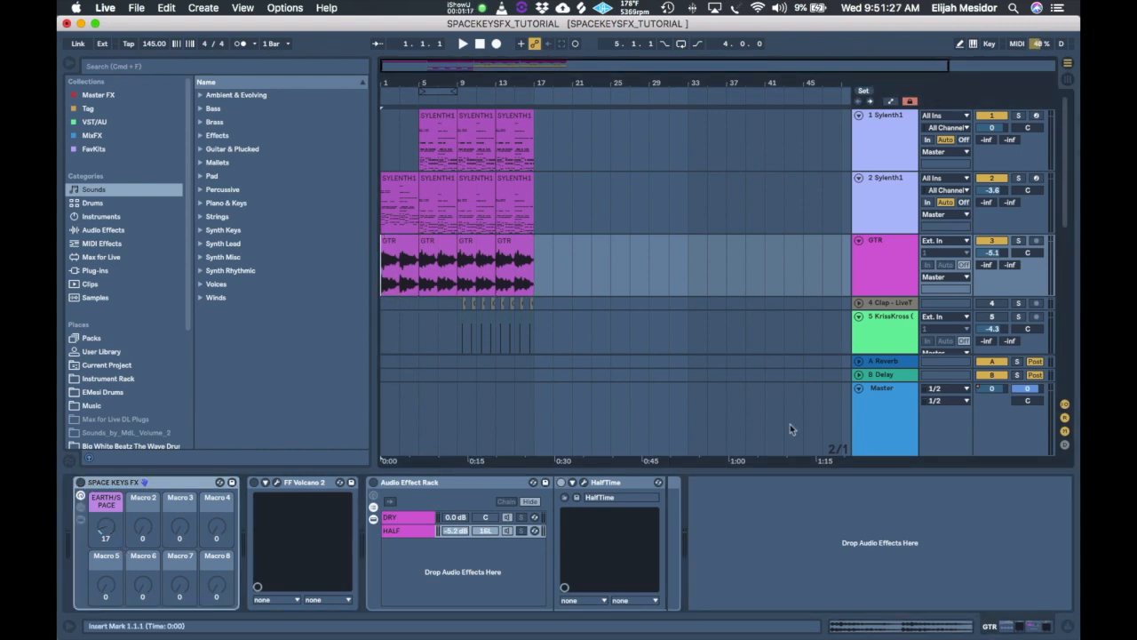
click(1018, 240)
key(space)
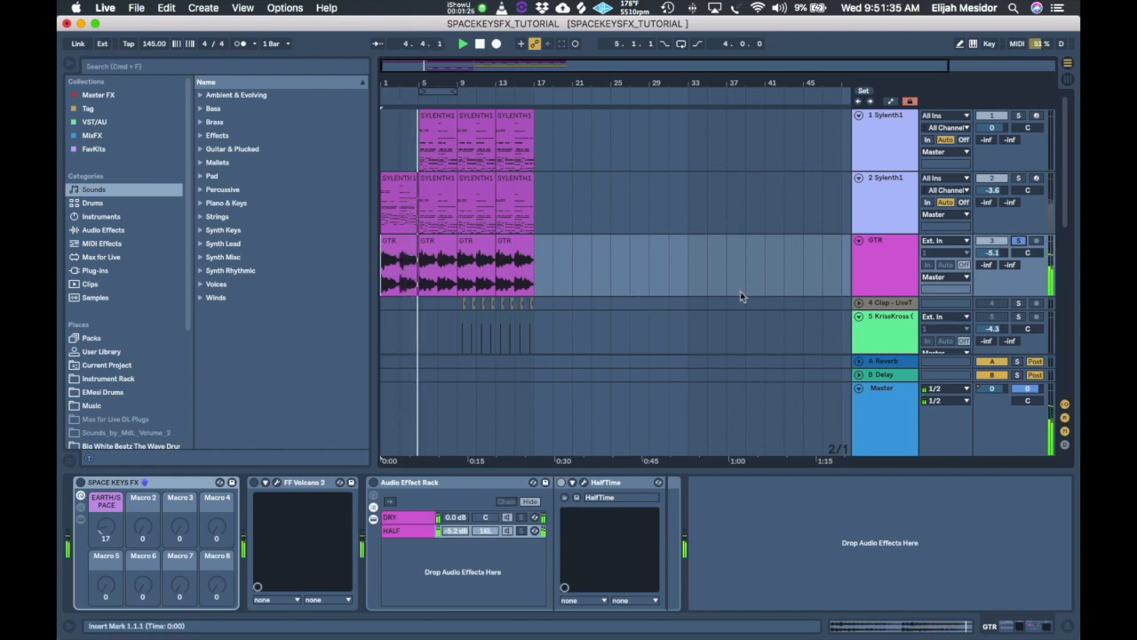
click(386, 176)
key(space)
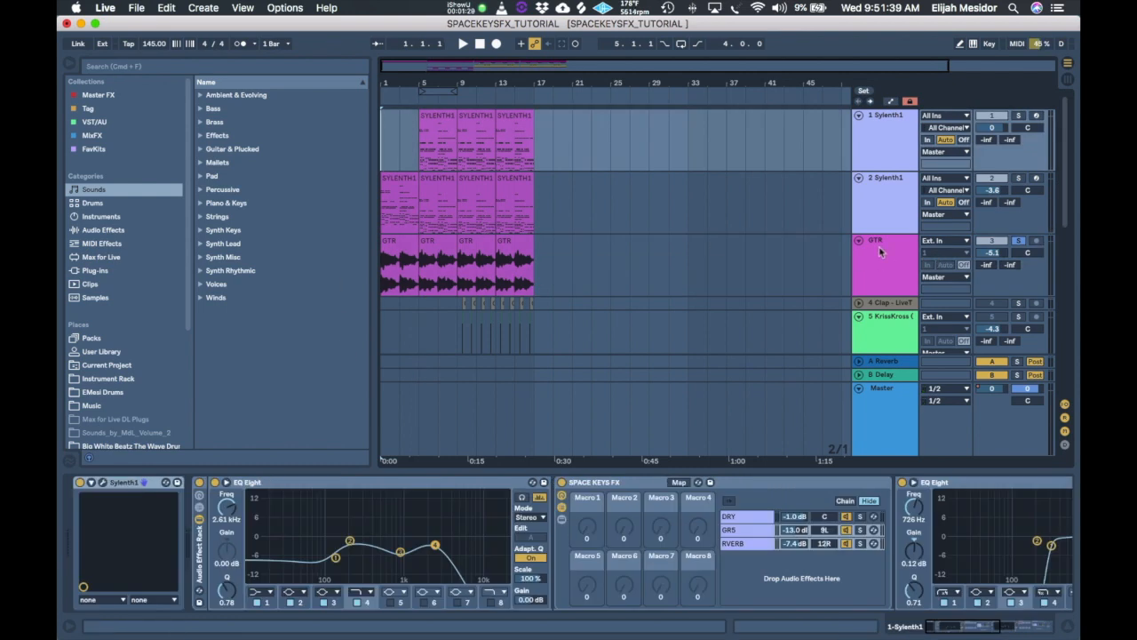
- Reactivate the SPACE KEYS FX rack on the GTR track and turn its EARTH/SPACE macro up to 127
click(880, 252)
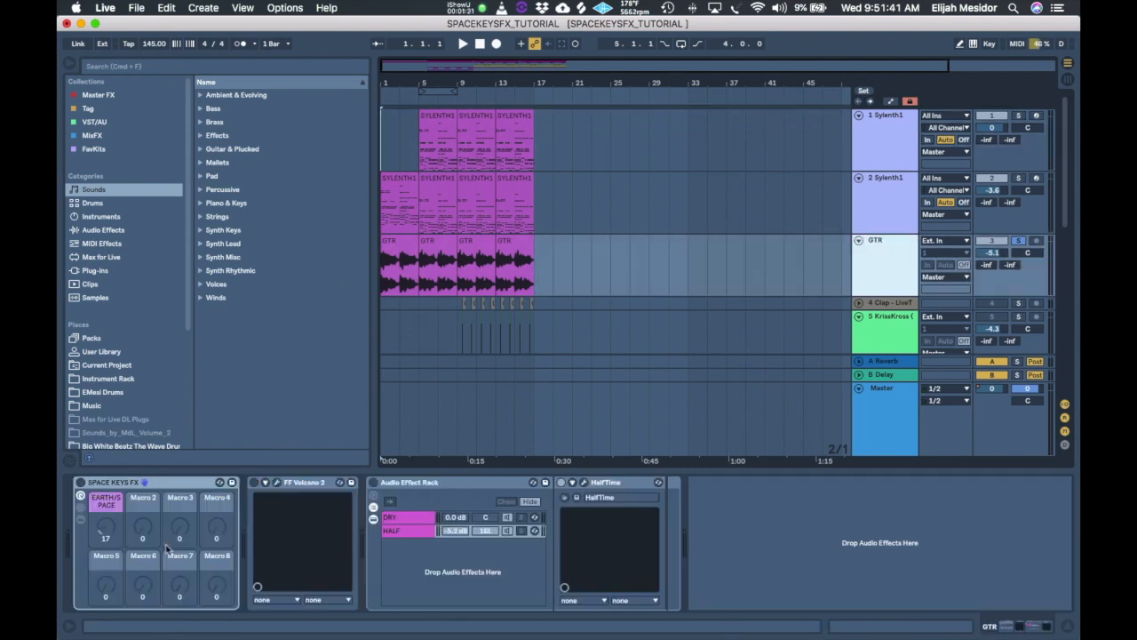
click(81, 485)
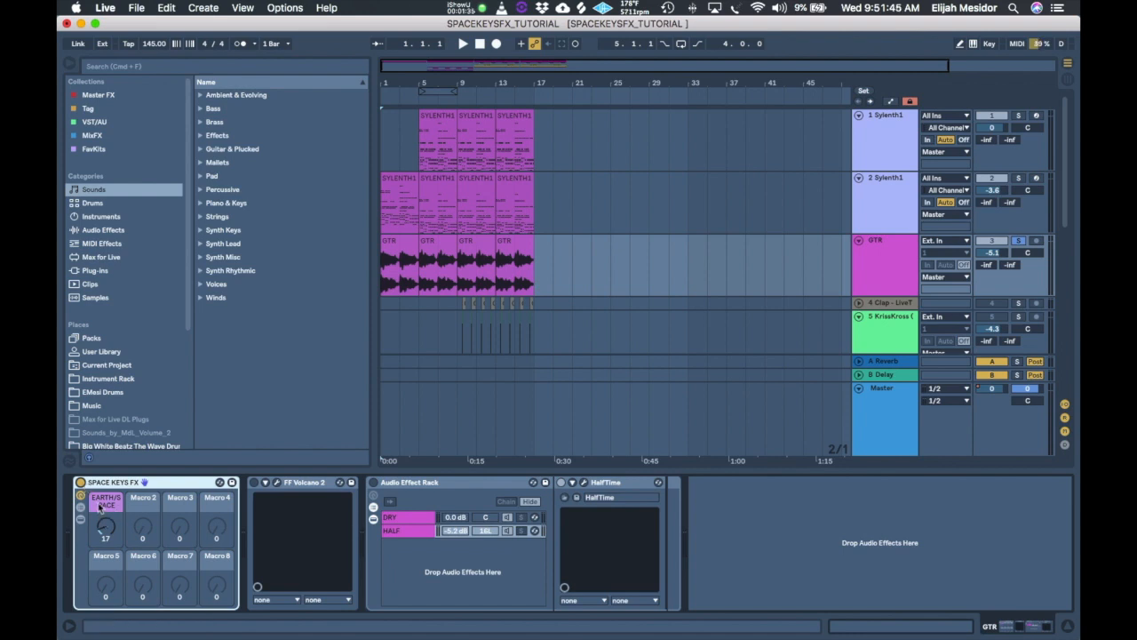
click(101, 528)
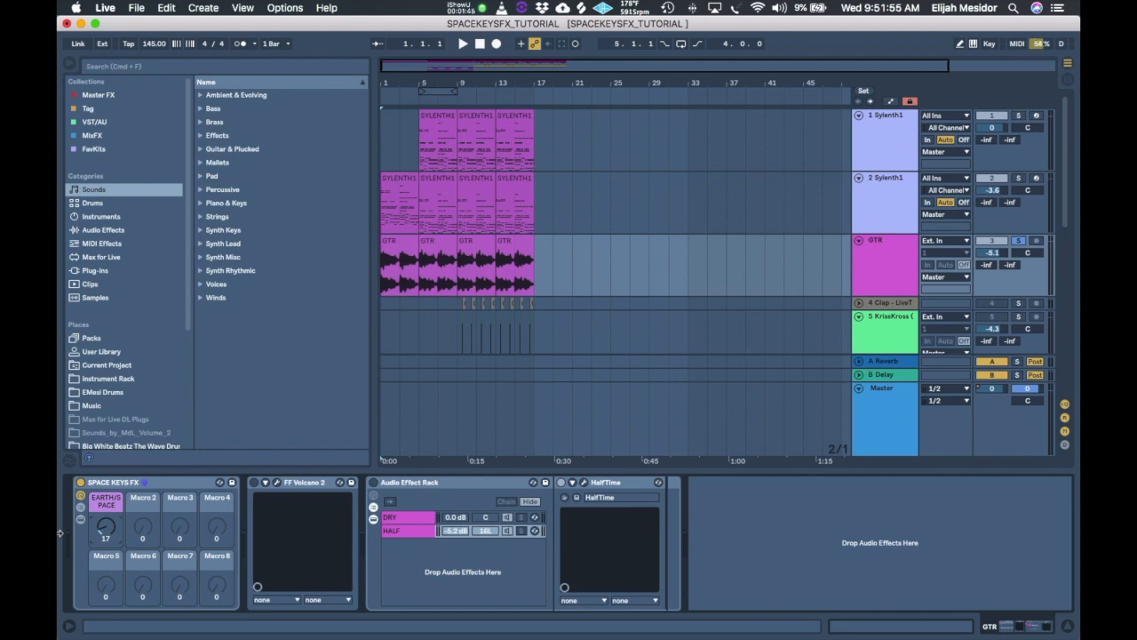
drag(99, 531, 100, 462)
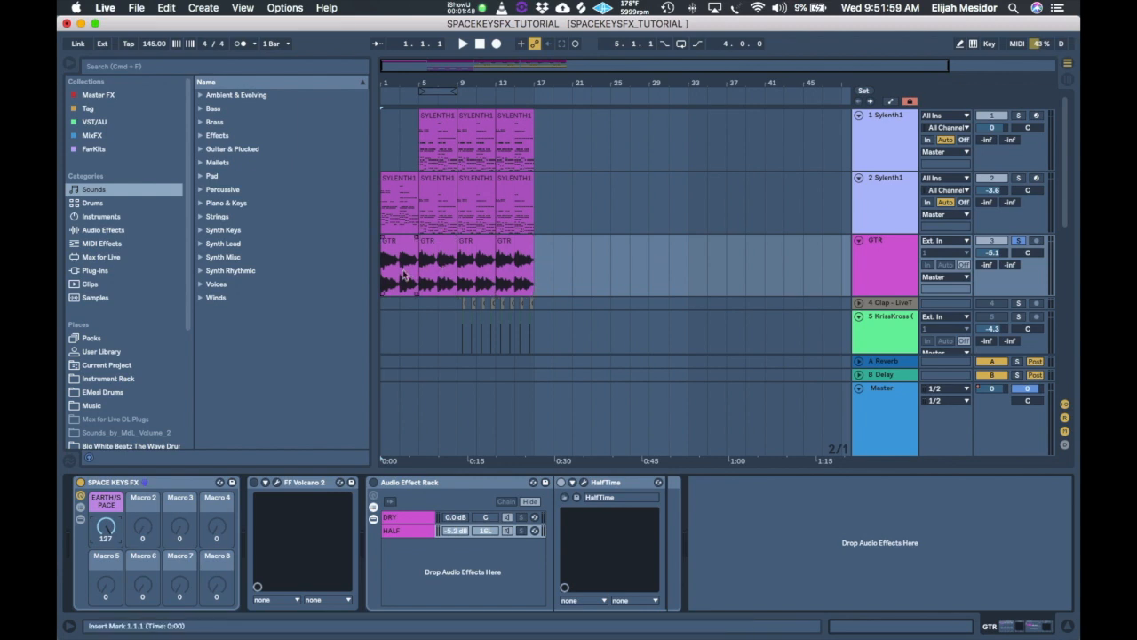
- Audition the soloed GTR track from bar 1 and return the EARTH/SPACE macro to 17
click(381, 274)
key(space)
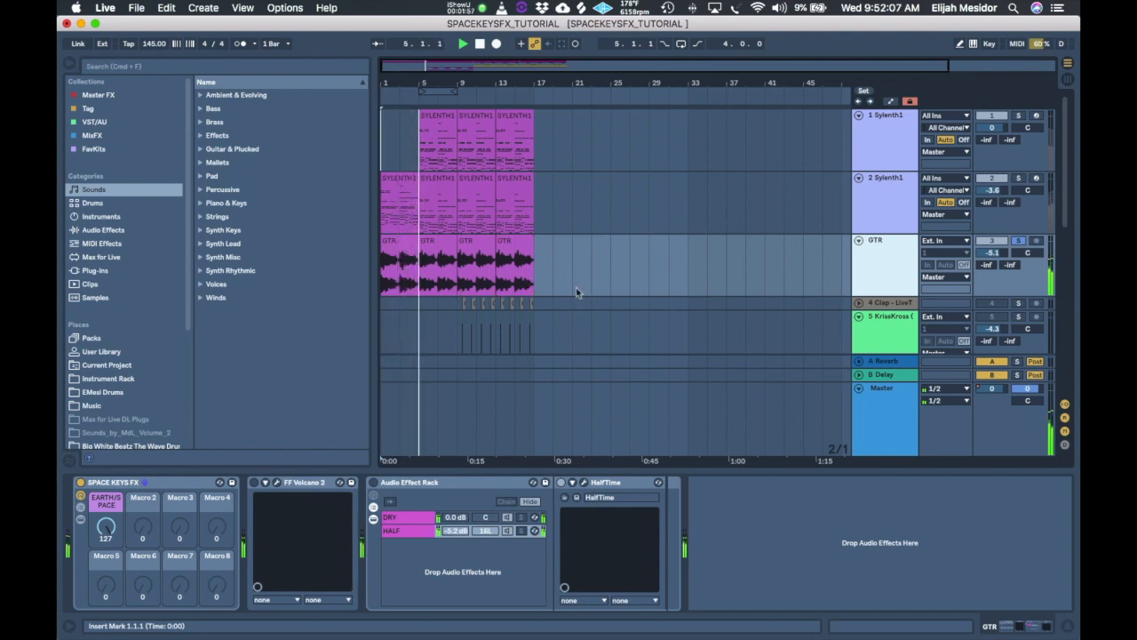
click(382, 325)
click(822, 265)
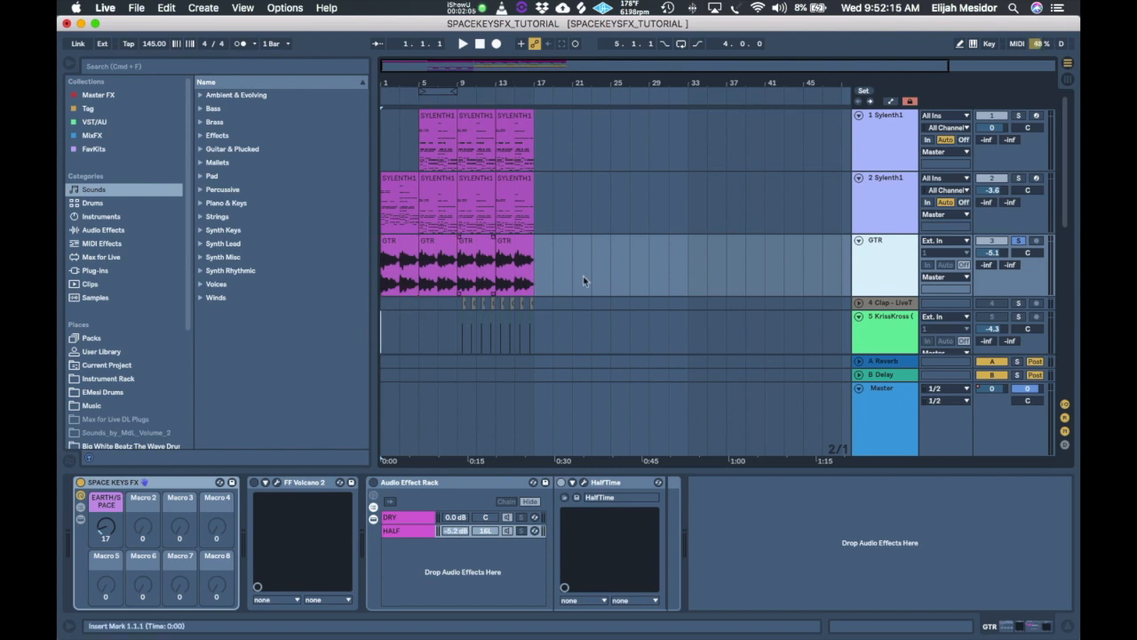
- Reactivate Volcano 2 and the Audio Effect Rack on the GTR track, and compare the devices in its DRY and HALF chains
click(254, 483)
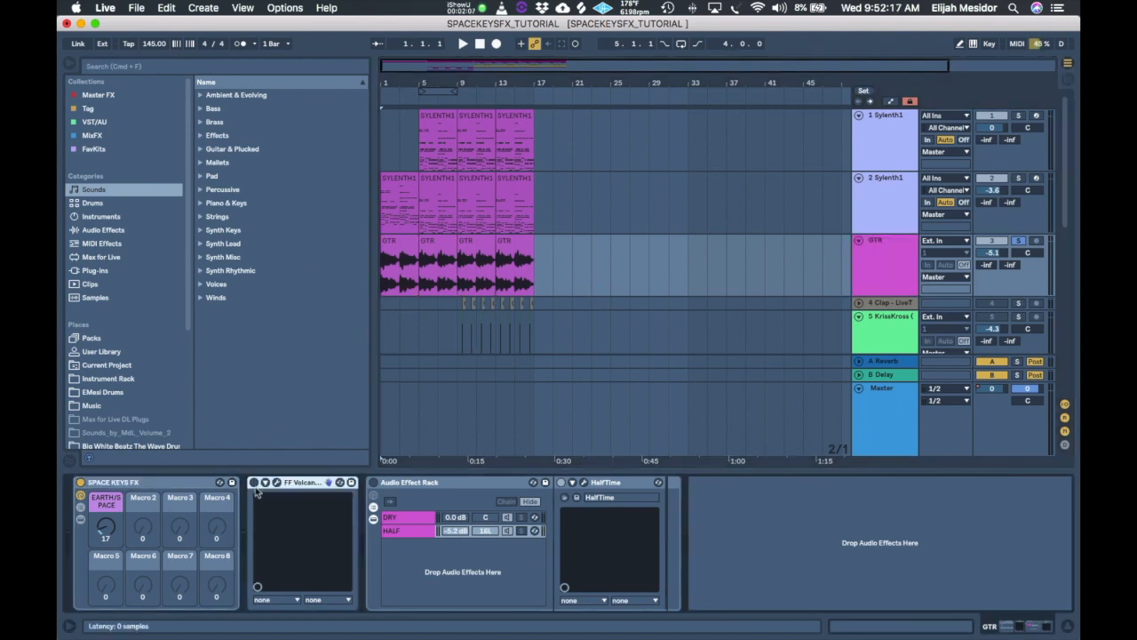
click(373, 483)
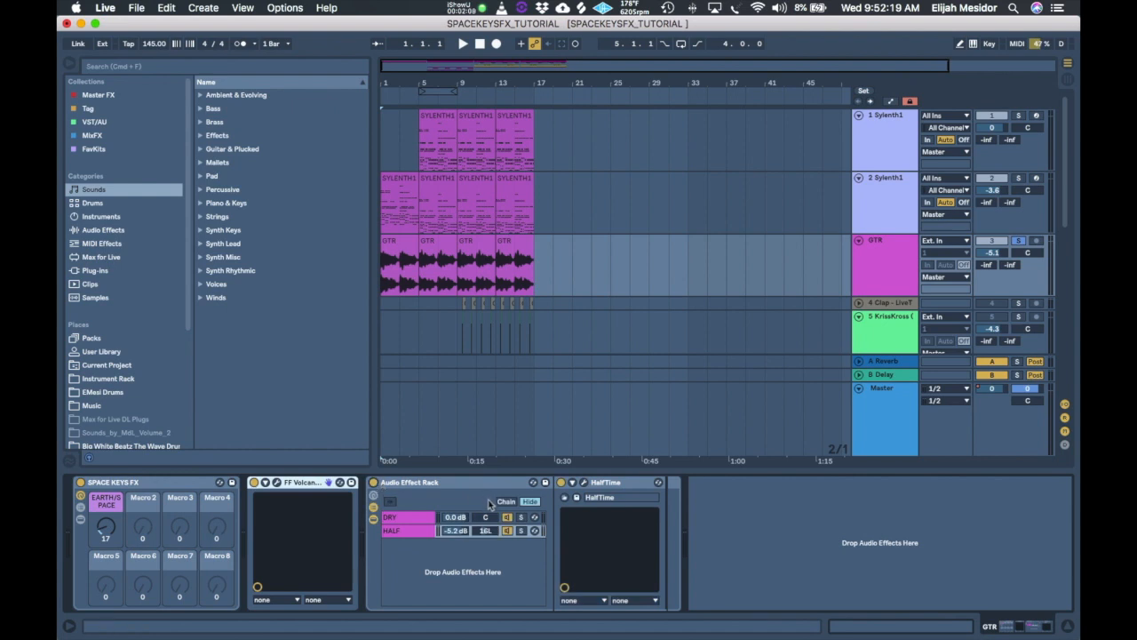
click(398, 530)
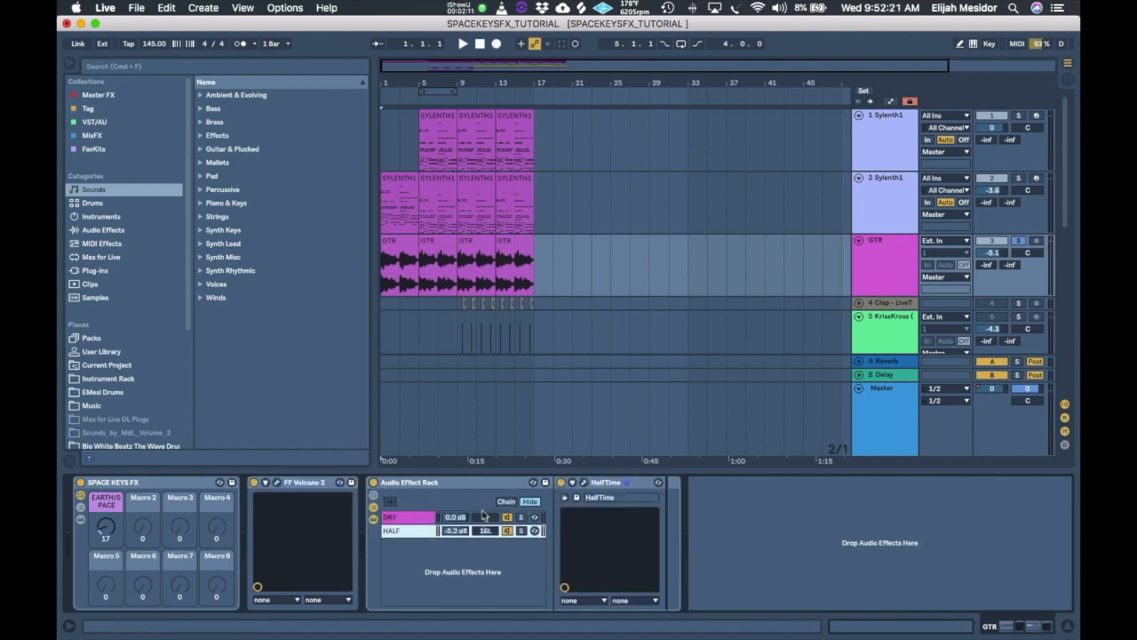
click(408, 520)
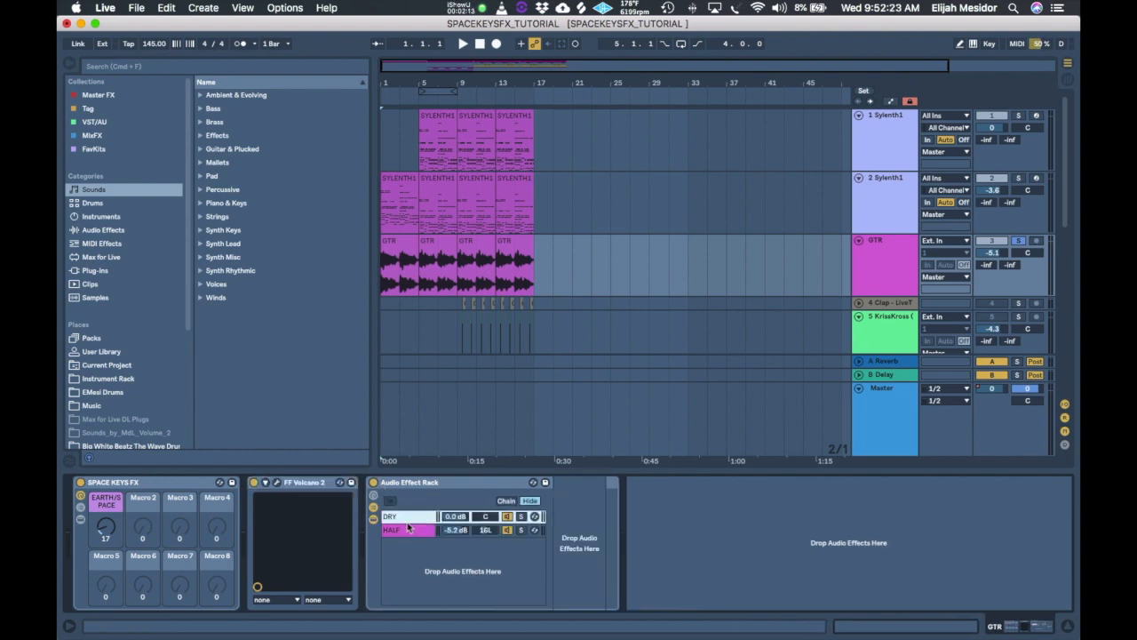
click(416, 533)
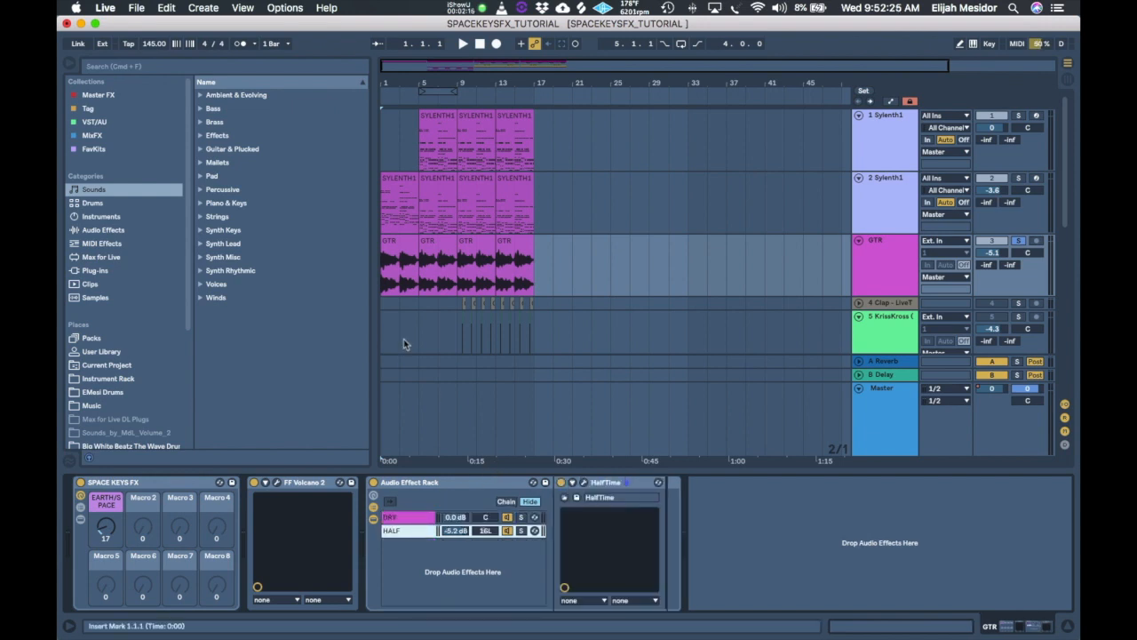
- Solo the HALF chain in the GTR track's Audio Effect Rack and play it from bar 1
click(384, 310)
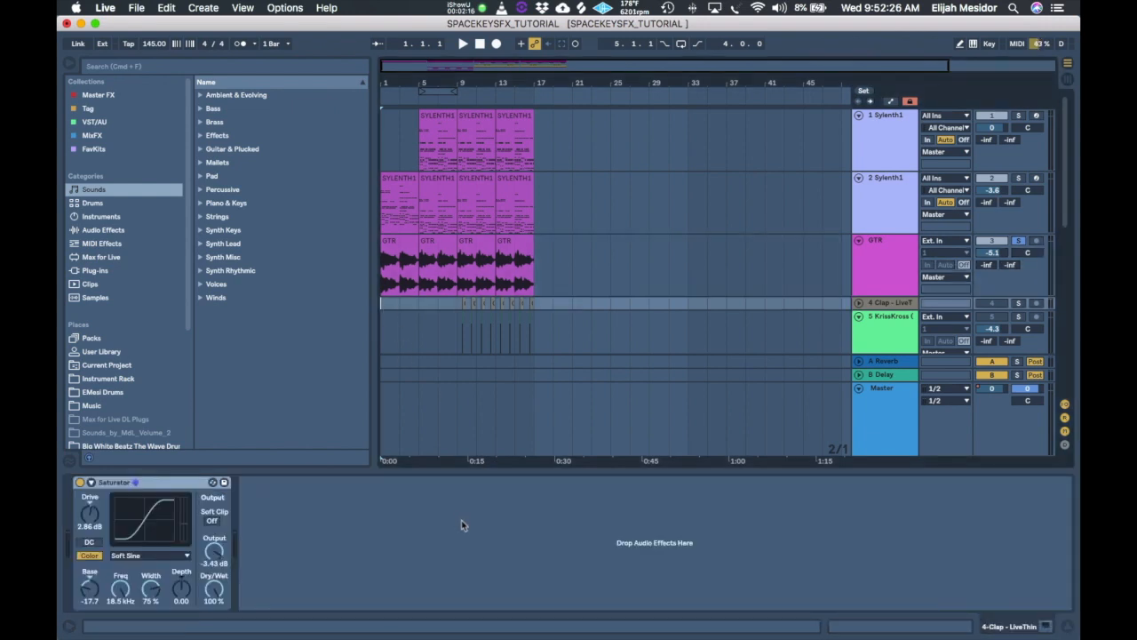
click(875, 264)
click(520, 530)
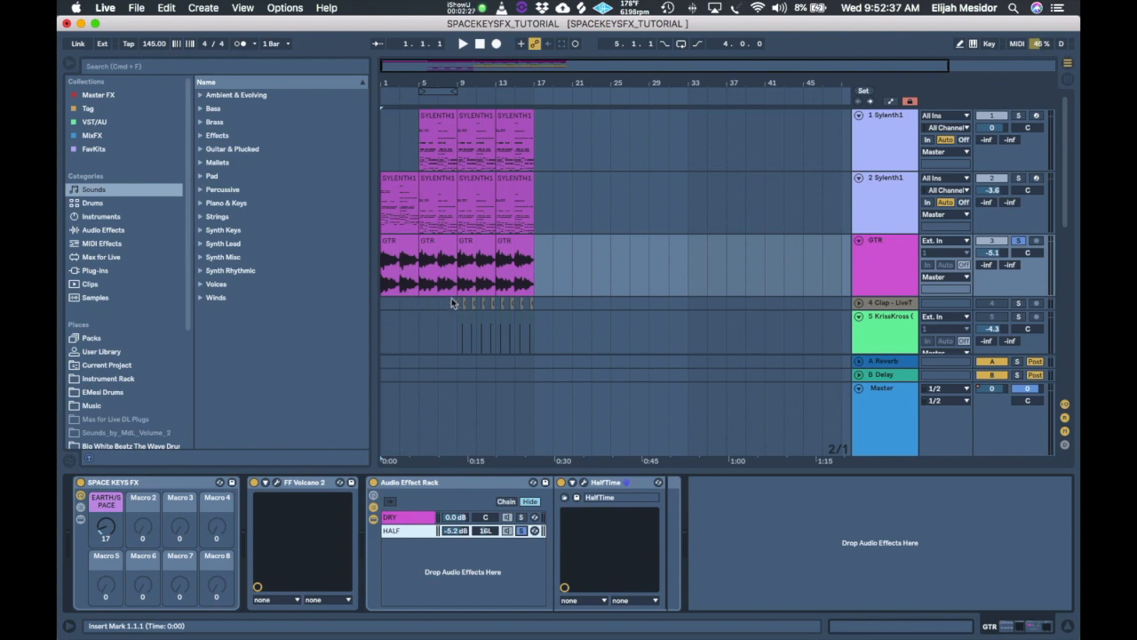
click(384, 288)
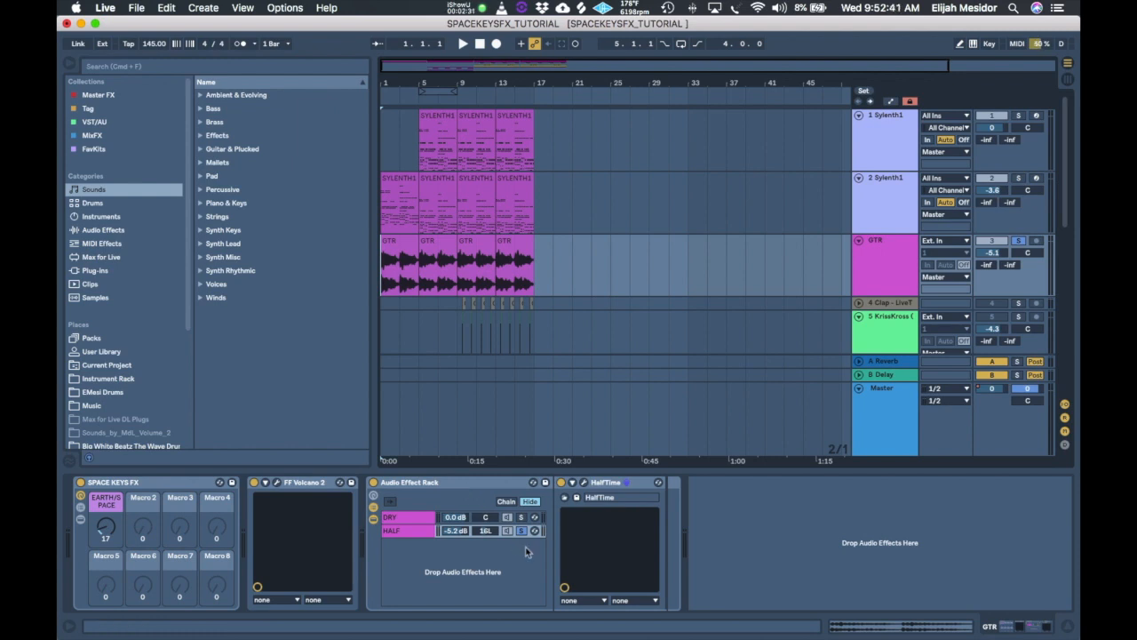
key(space)
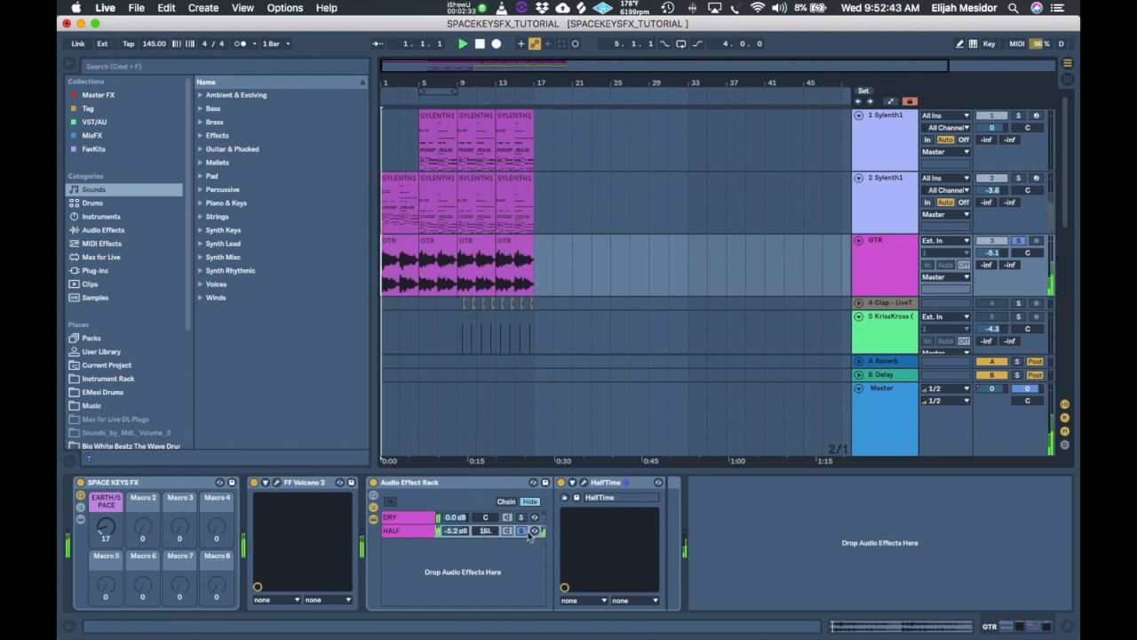
- Inspect the HalfTime plugin's settings during playback, close its window, and unsolo the HALF chain
click(583, 482)
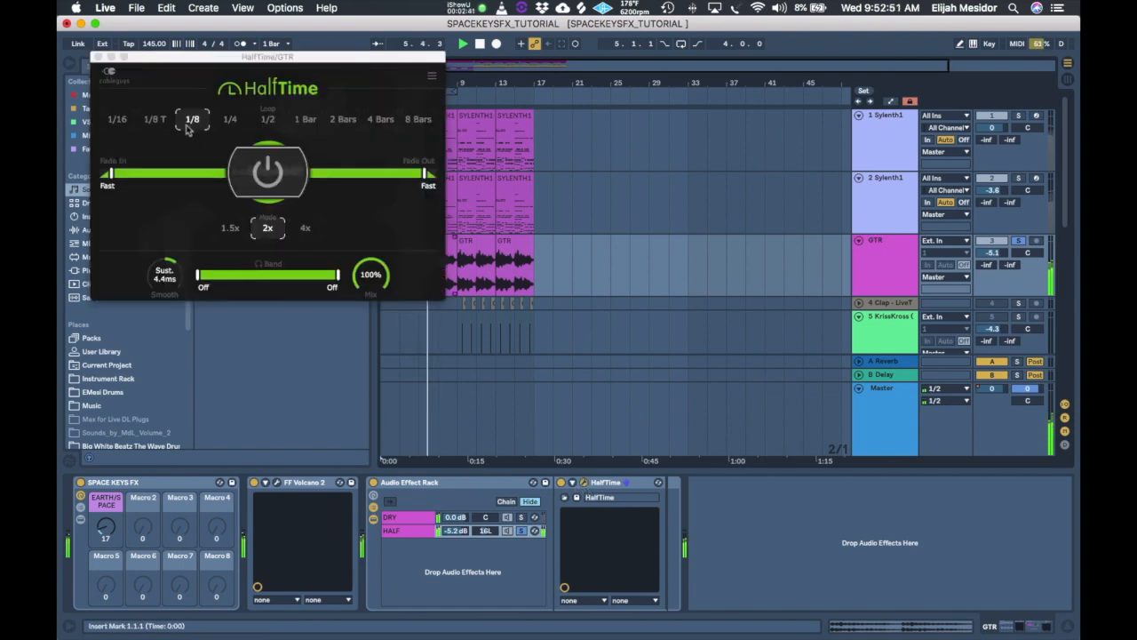
click(100, 57)
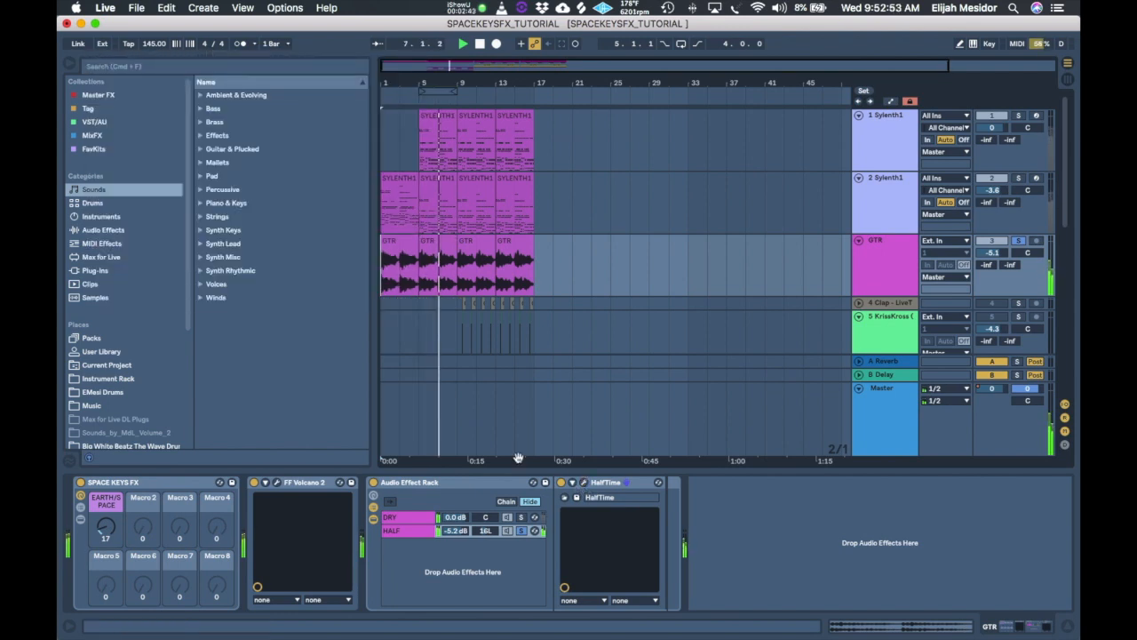
click(521, 531)
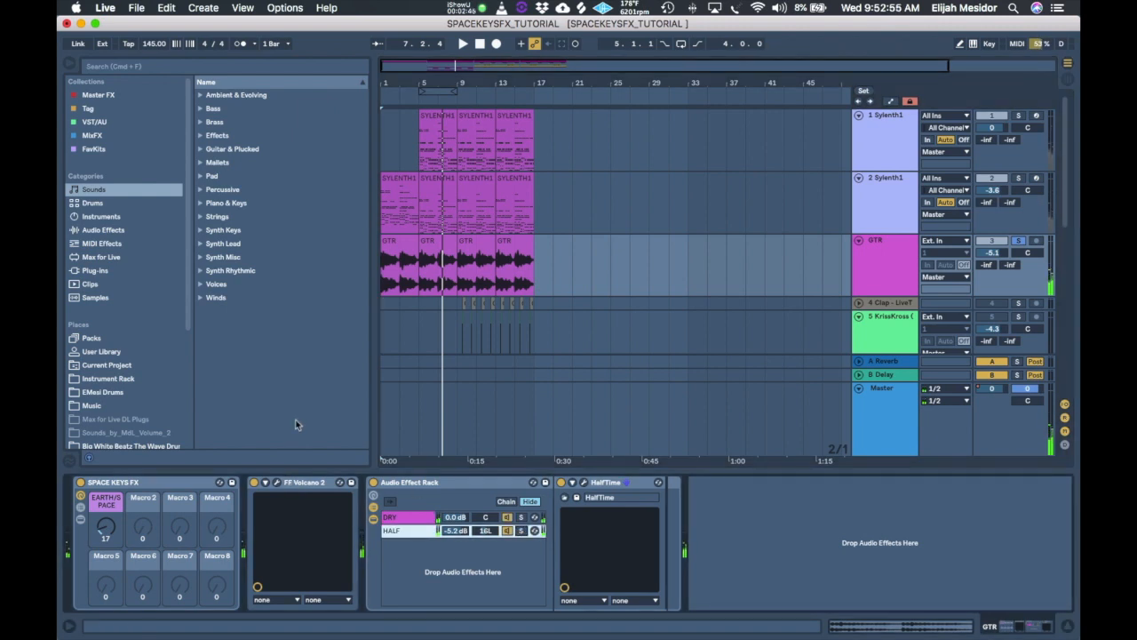
- Audition the GTR track with both DRY and HALF chains active, and select the SPACE KEYS FX rack
key(space)
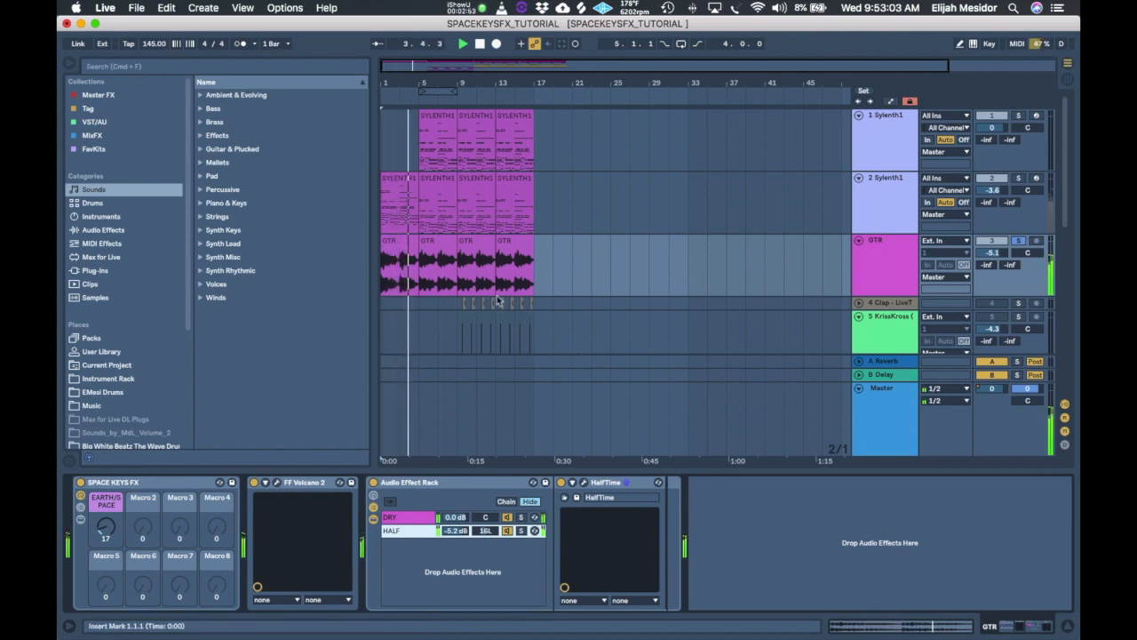
key(space)
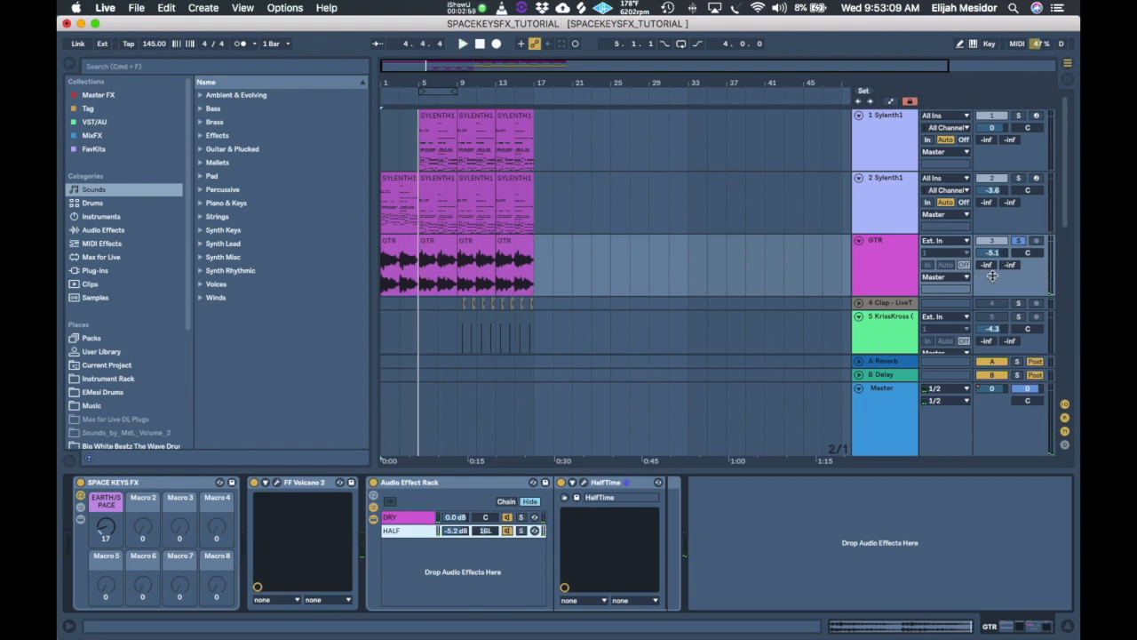
click(113, 485)
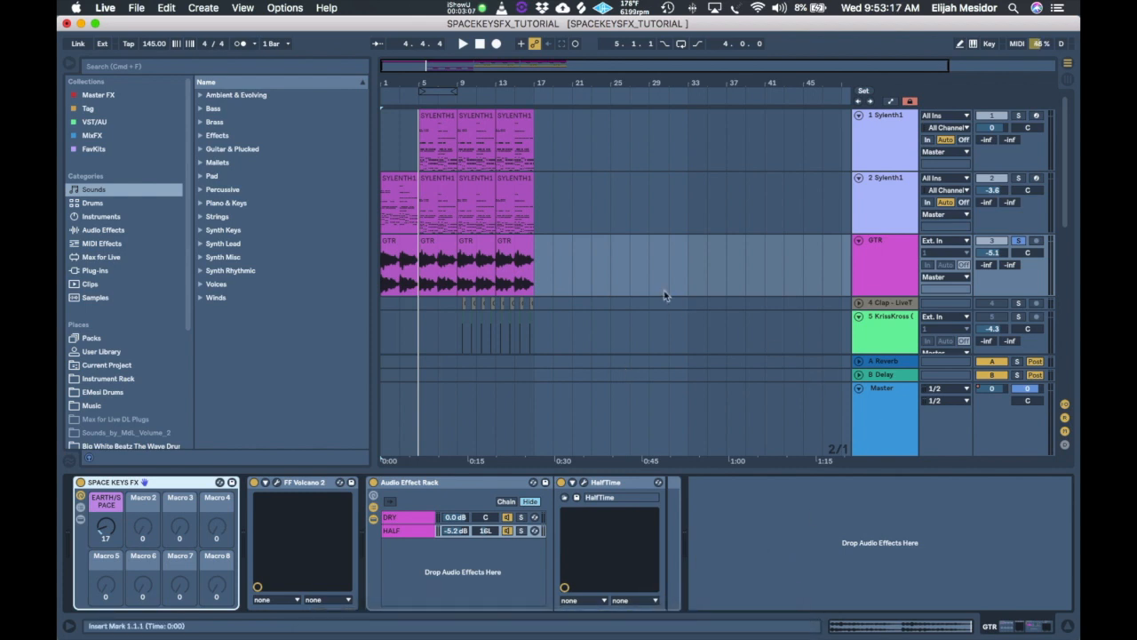
- Move the solo from the GTR track to the second Sylenth1 track and display that track's devices
click(1018, 240)
click(1019, 179)
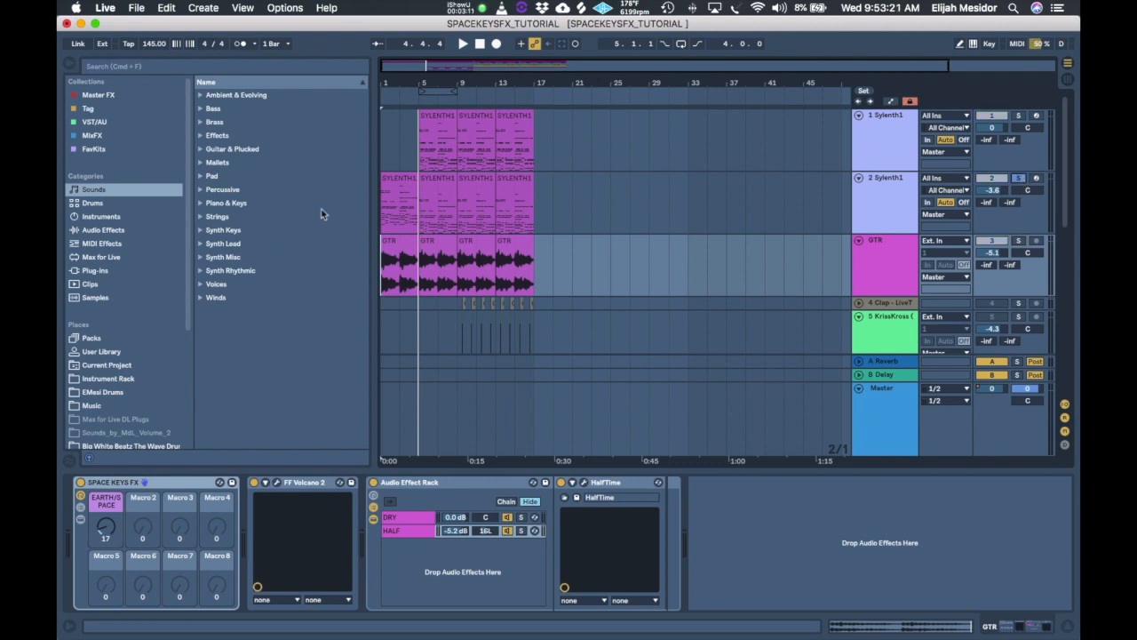
click(878, 190)
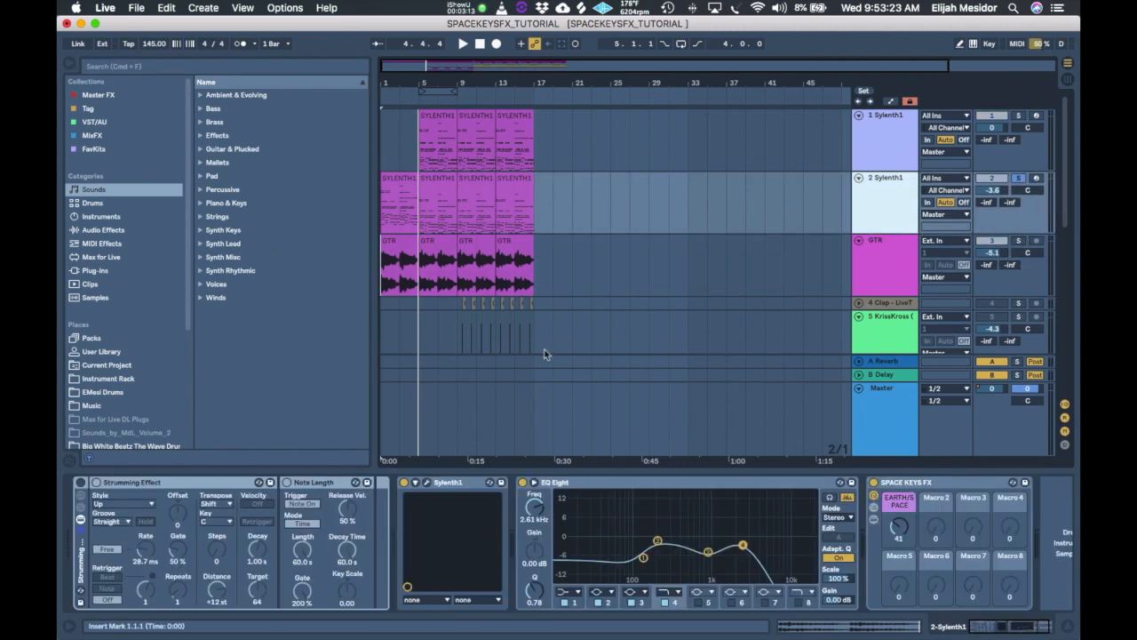
- Delete the Strumming Effect MIDI rack, including its Note Length device, from the second Sylenth1 track
click(139, 481)
click(81, 549)
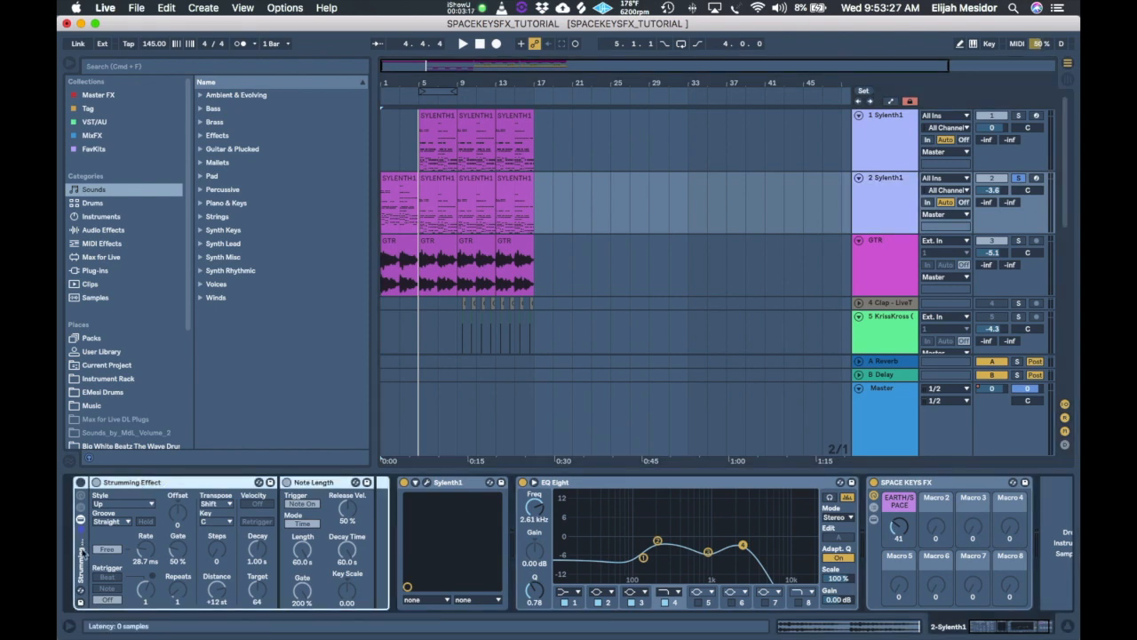
key(Delete)
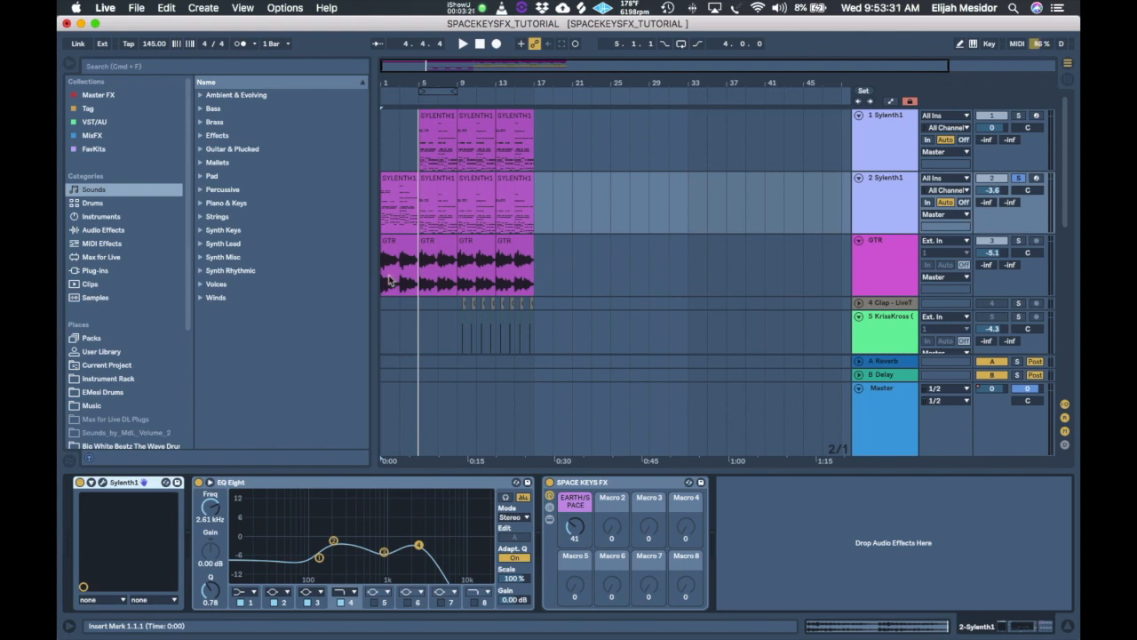
- Audition the second Sylenth1 track dry from bar 1 with EQ Eight and SPACE KEYS FX bypassed
click(383, 231)
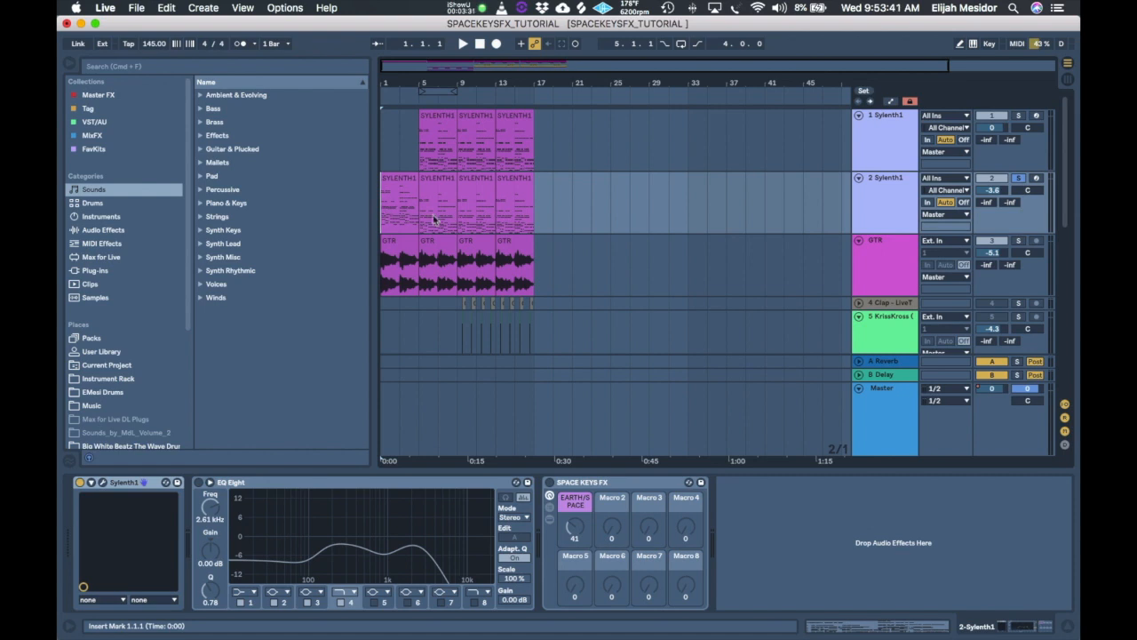
key(space)
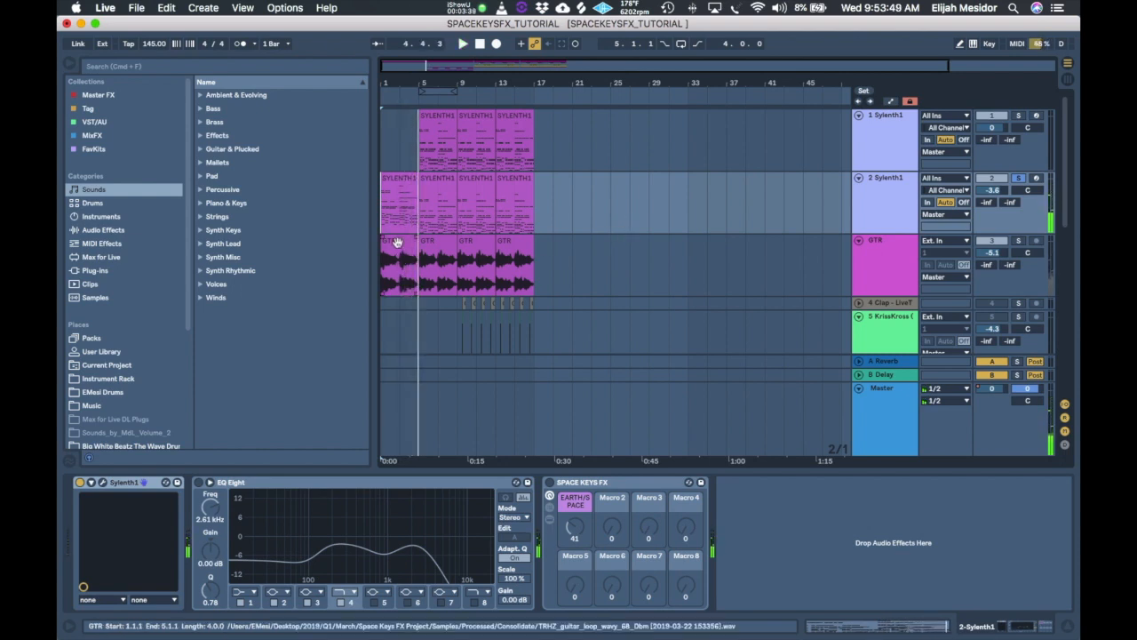
key(space)
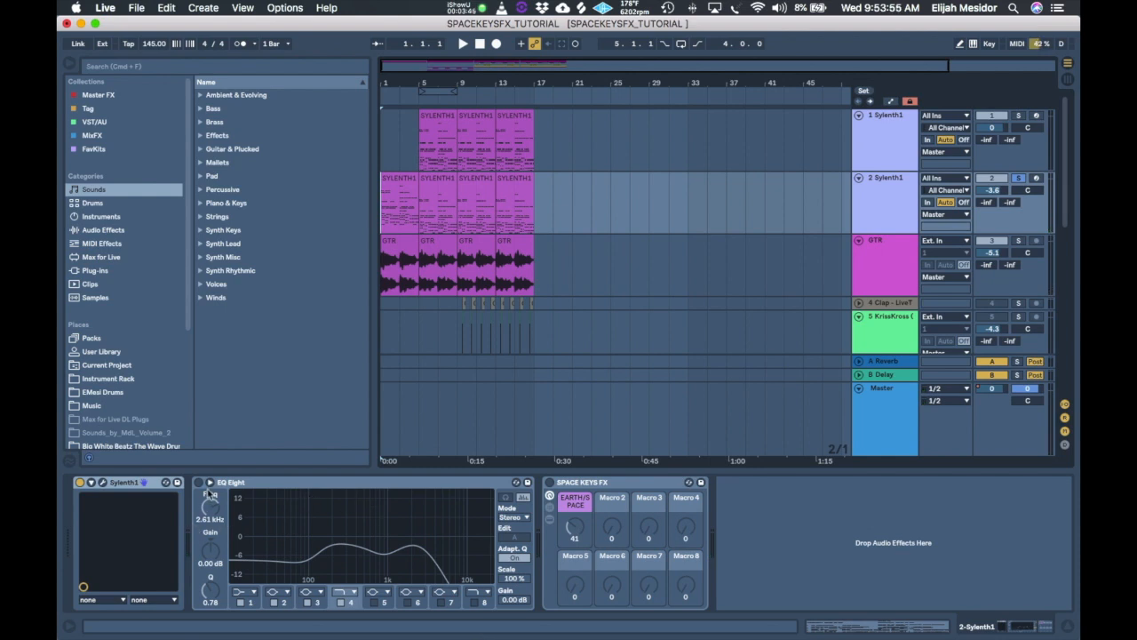
- Re-enable EQ Eight and SPACE KEYS FX, and set the EARTH/SPACE macro to 30 while playing from bar 1
click(199, 481)
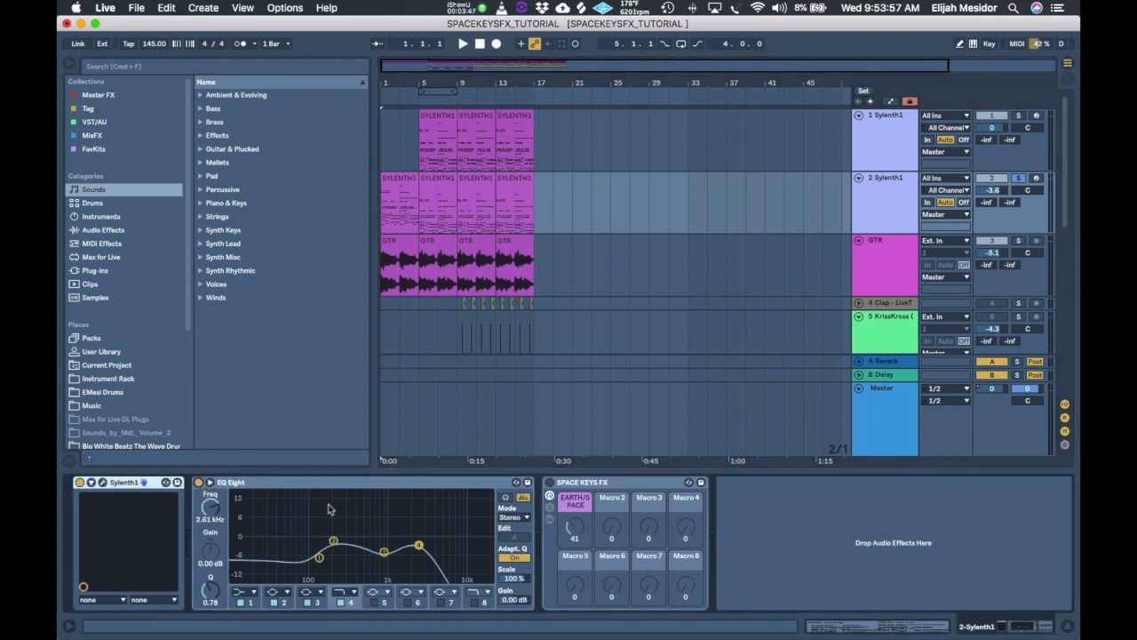
click(548, 494)
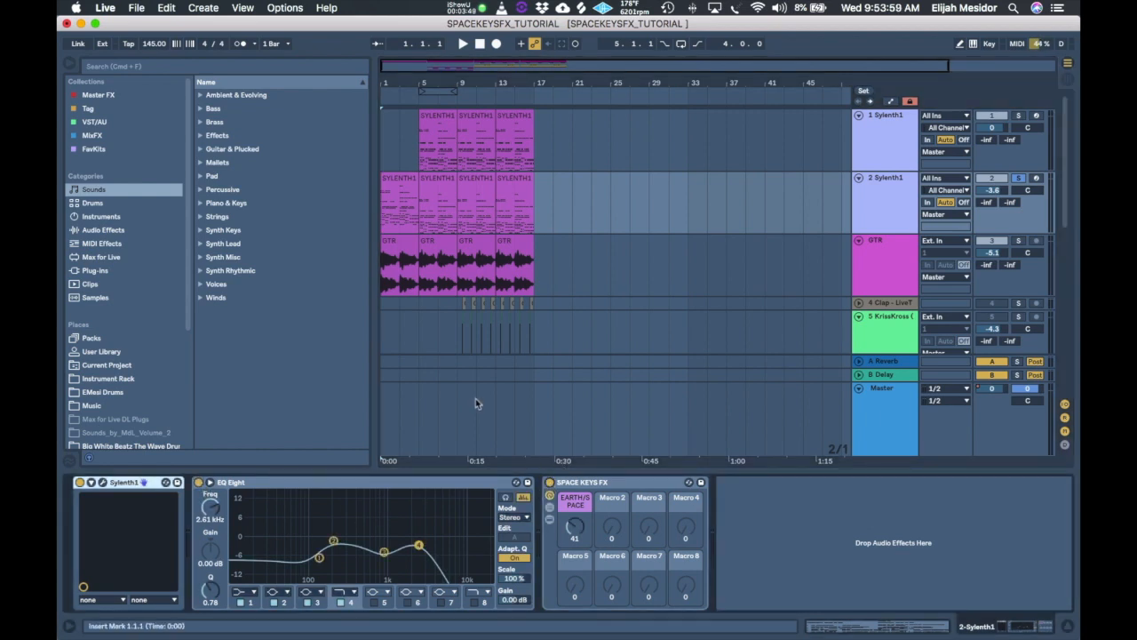
click(389, 242)
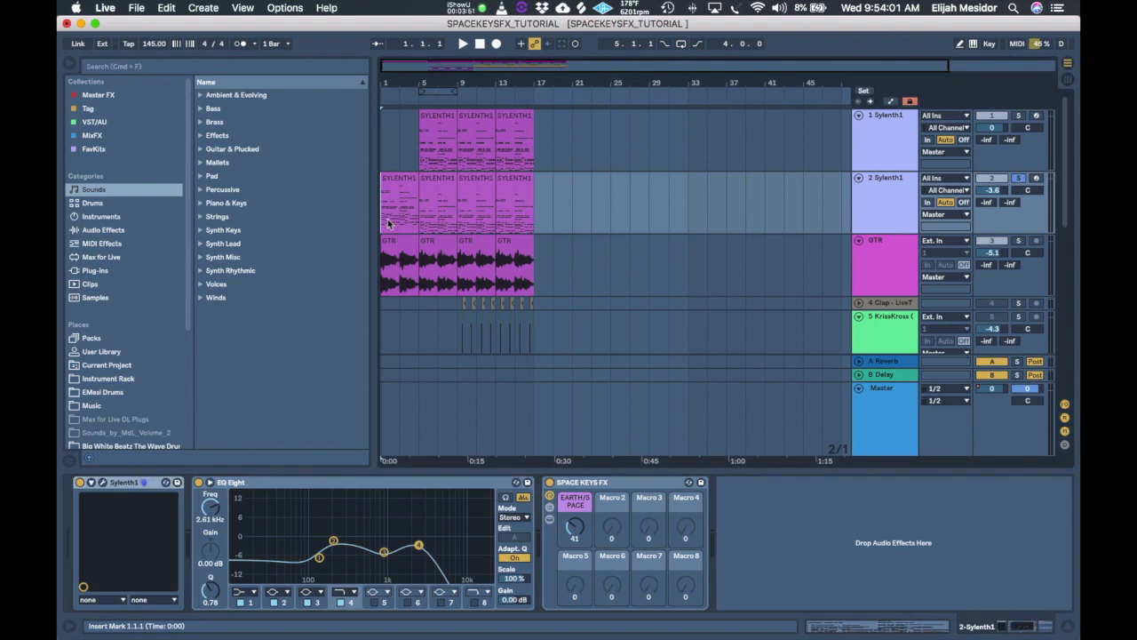
key(space)
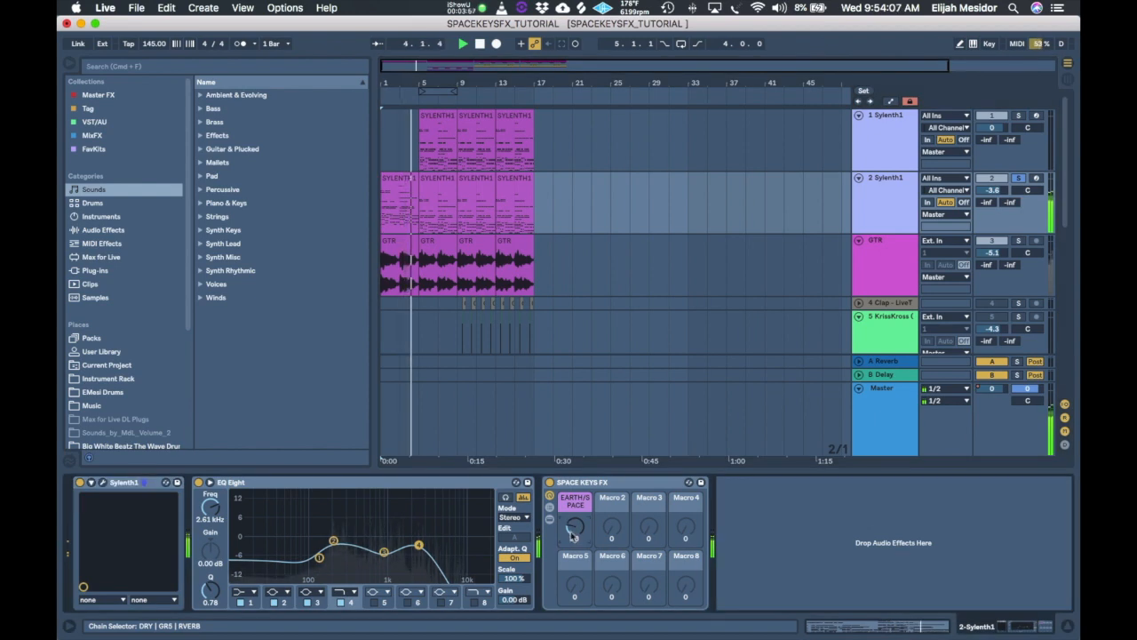
drag(573, 534, 593, 518)
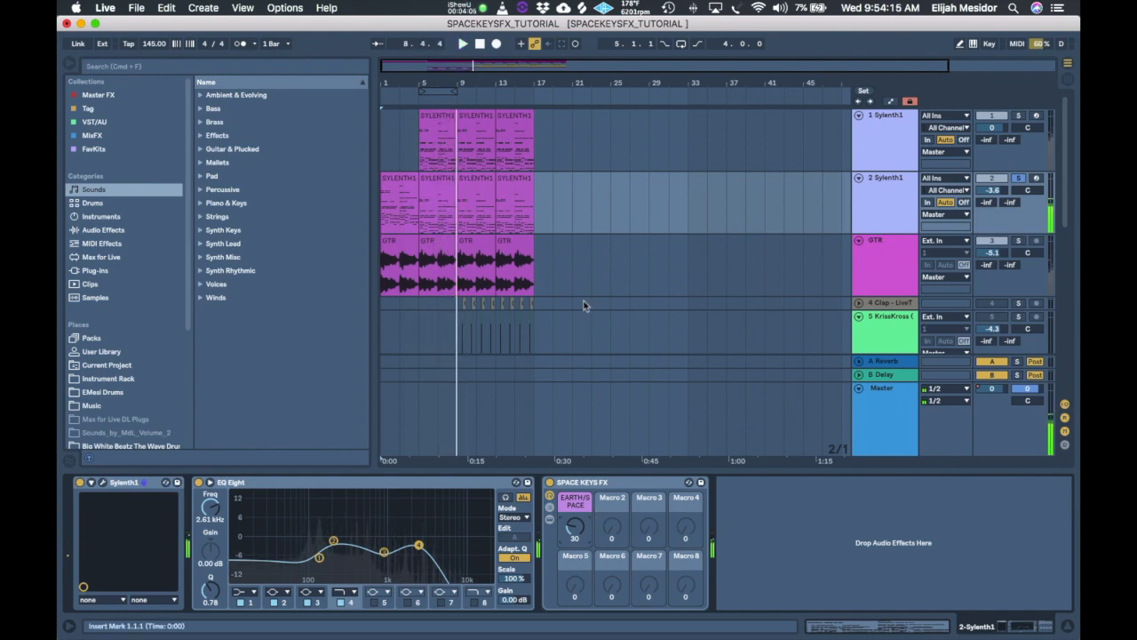
key(space)
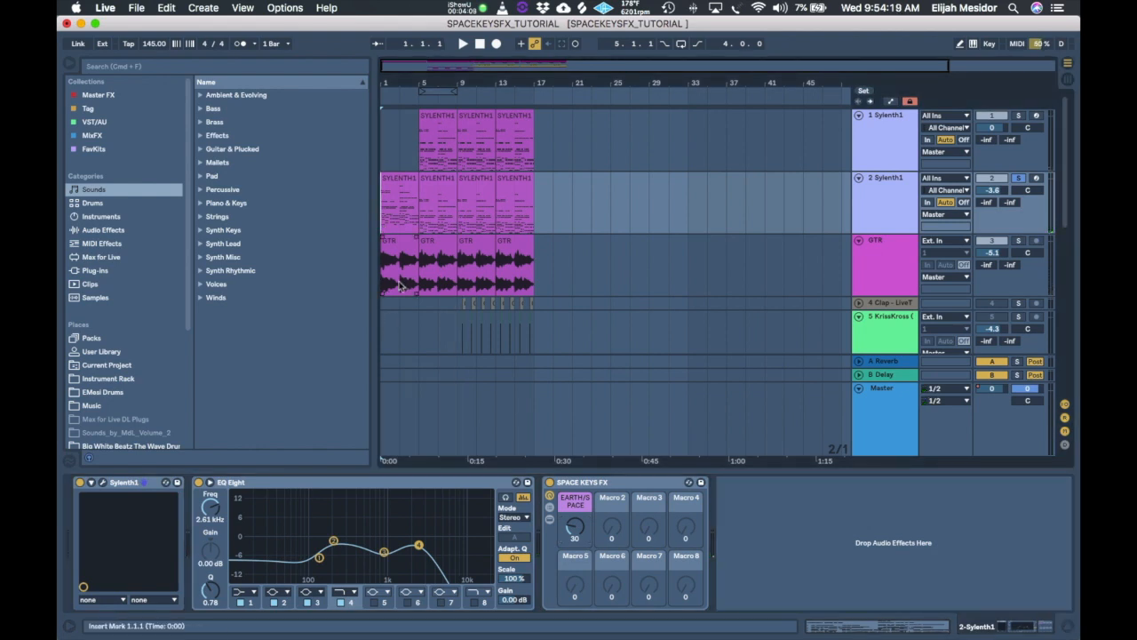
- Move the solo to the first Sylenth1 track and look through its device chain
click(892, 194)
click(881, 126)
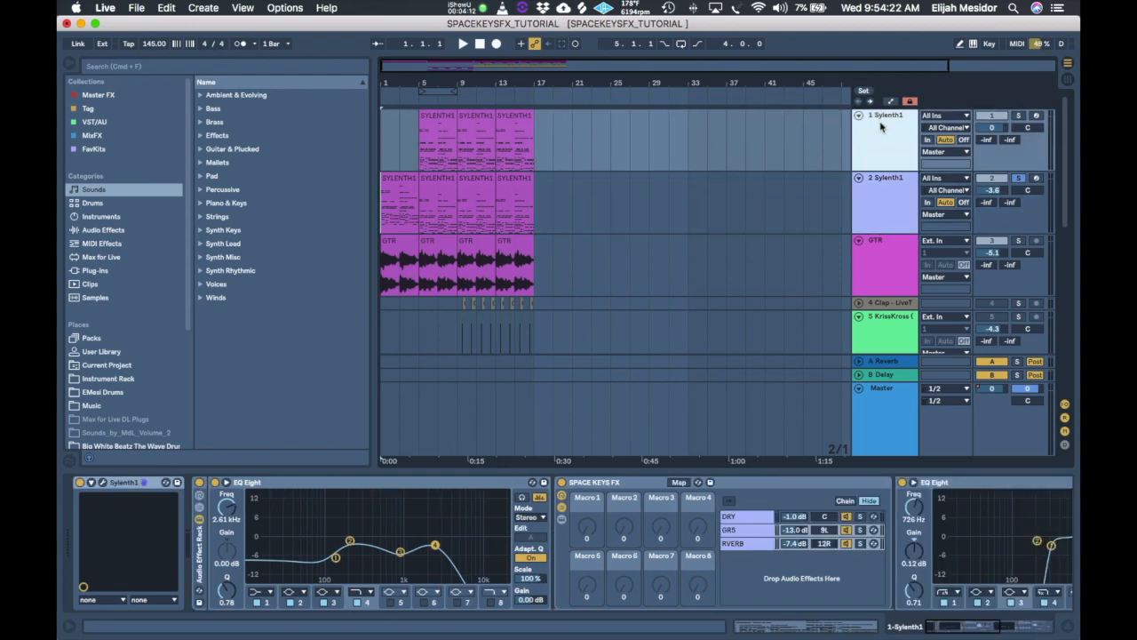
click(1019, 116)
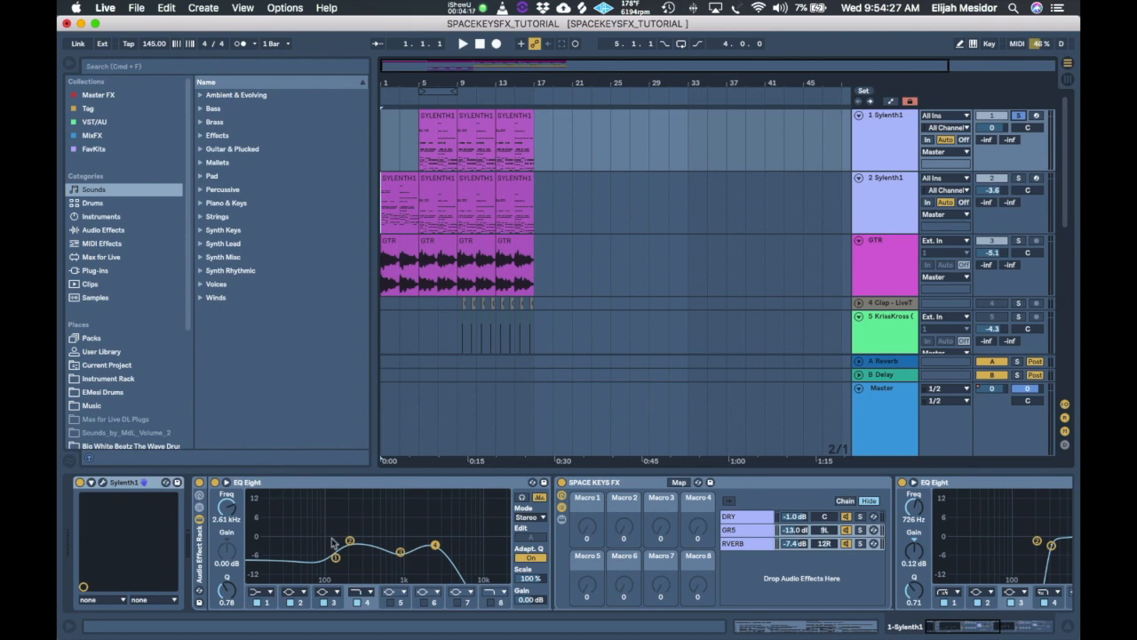
scroll(342, 575, right, 10)
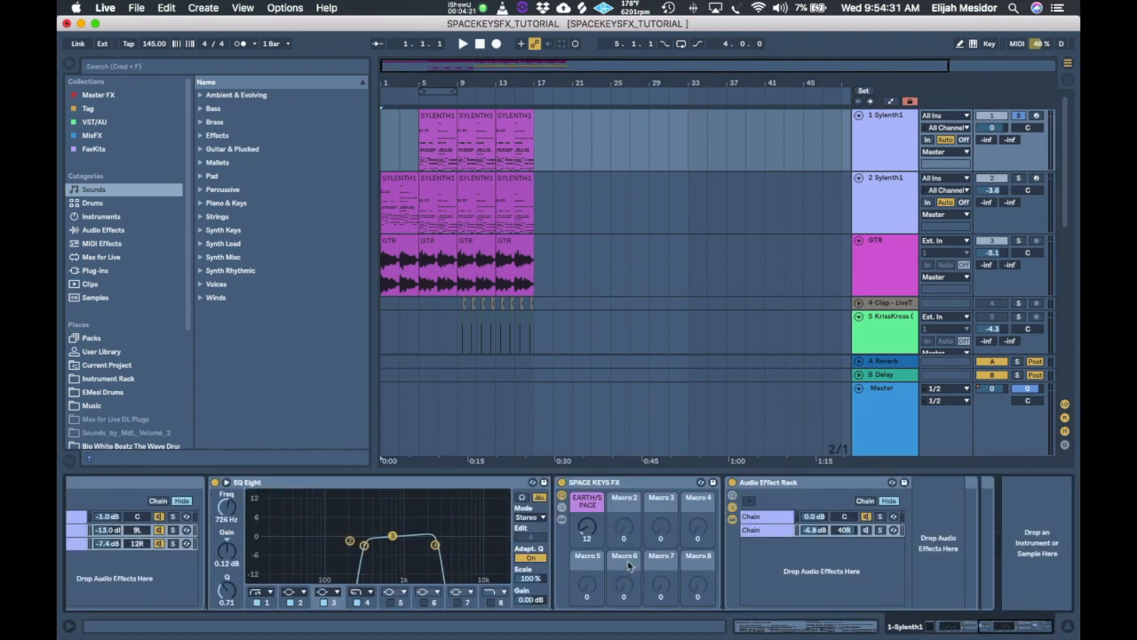
scroll(156, 556, left, 6)
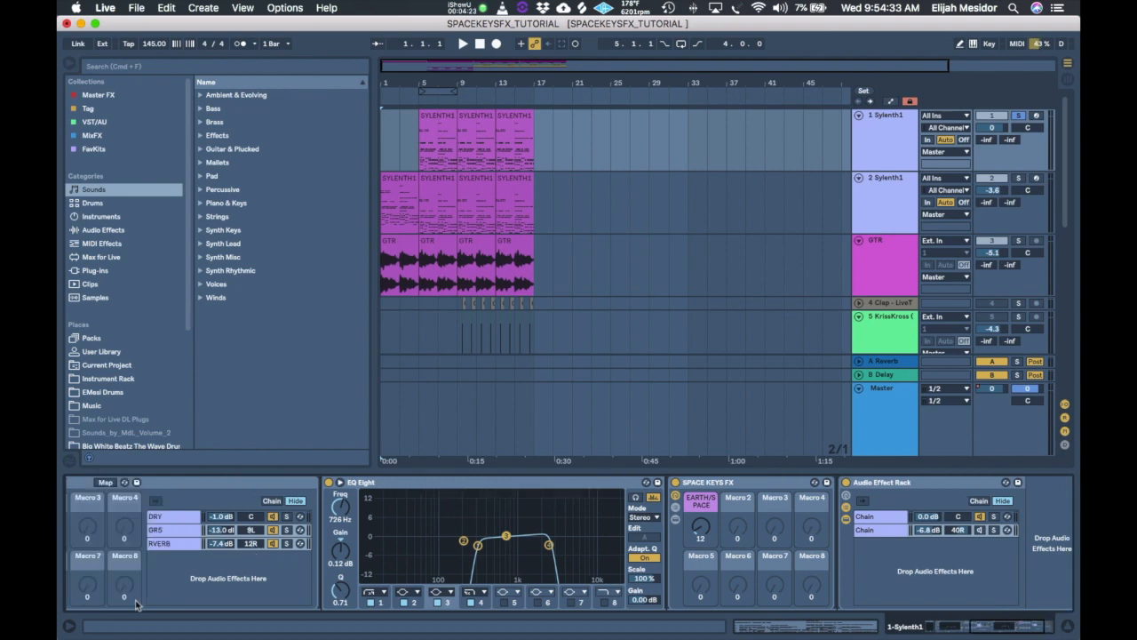
scroll(151, 560, left, 5)
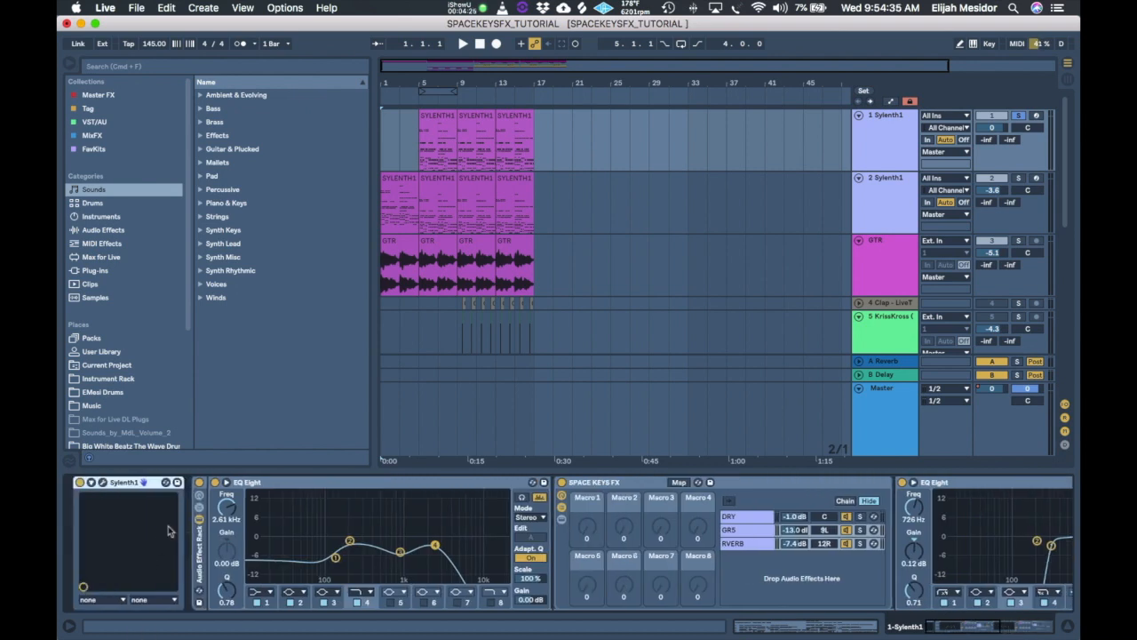
- Audition the first Sylenth1 track from bar 5 with its outer Audio Effect Rack bypassed, and re-enable the rack
click(200, 485)
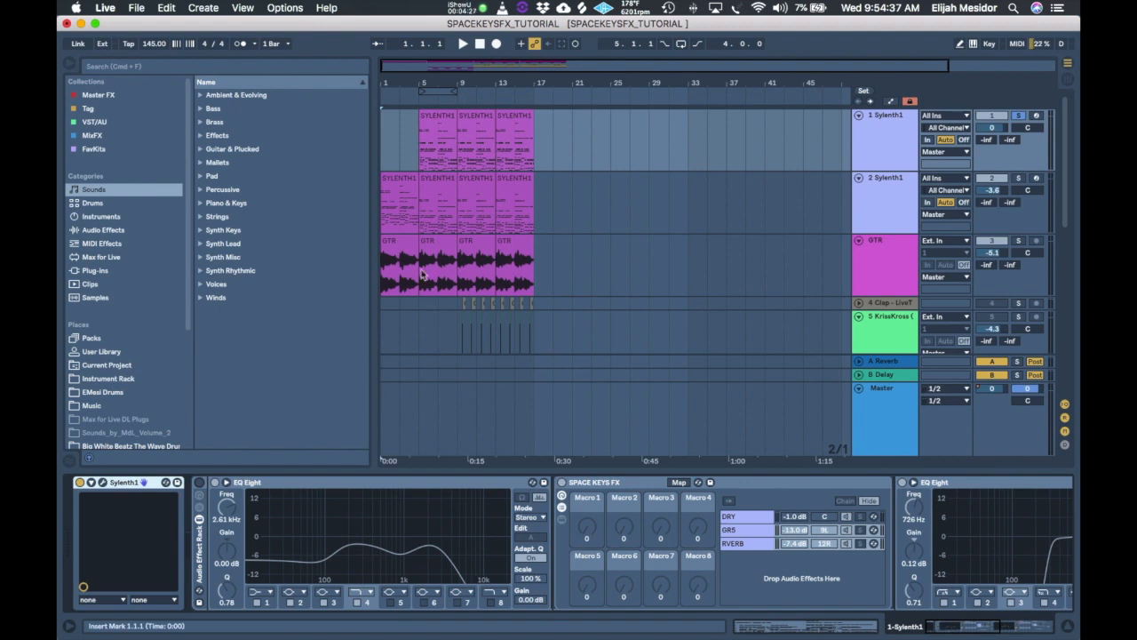
click(423, 155)
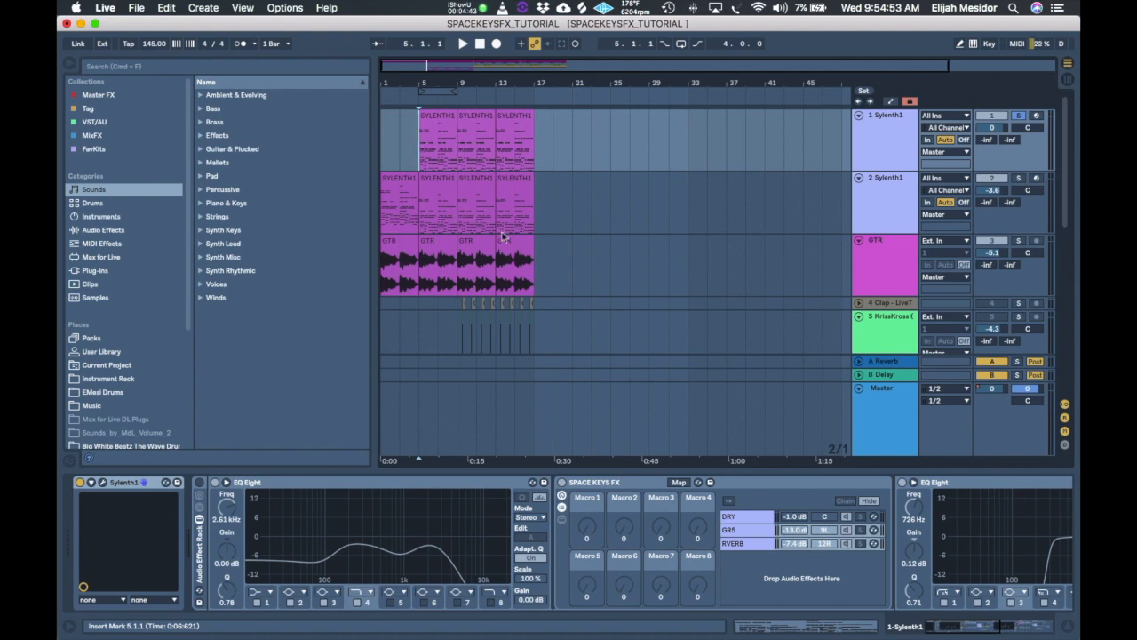
key(space)
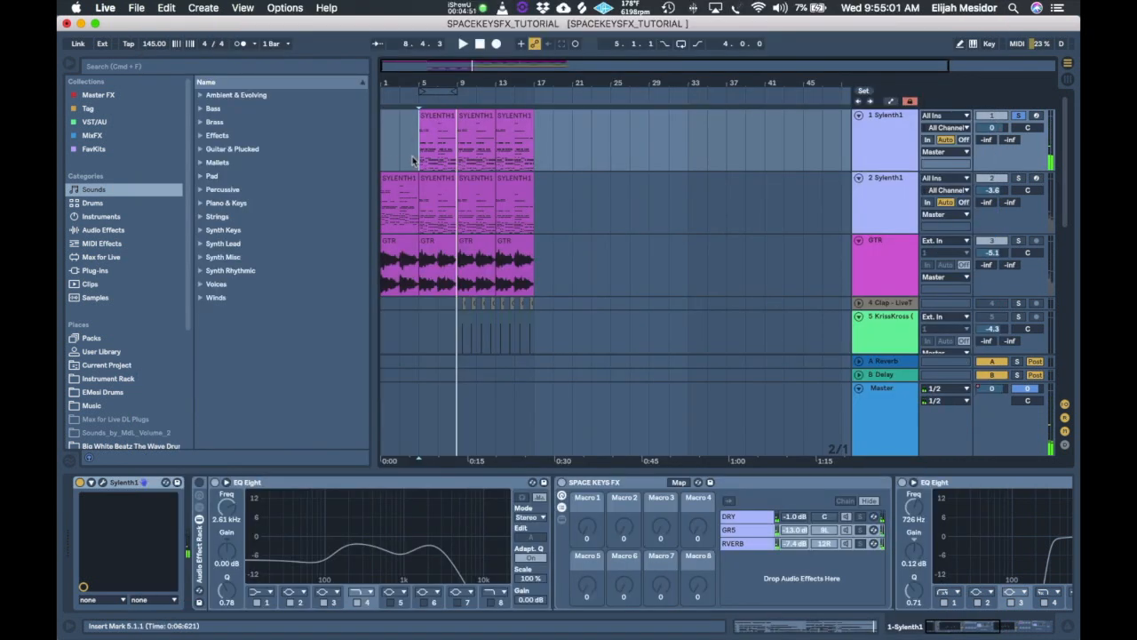
click(199, 484)
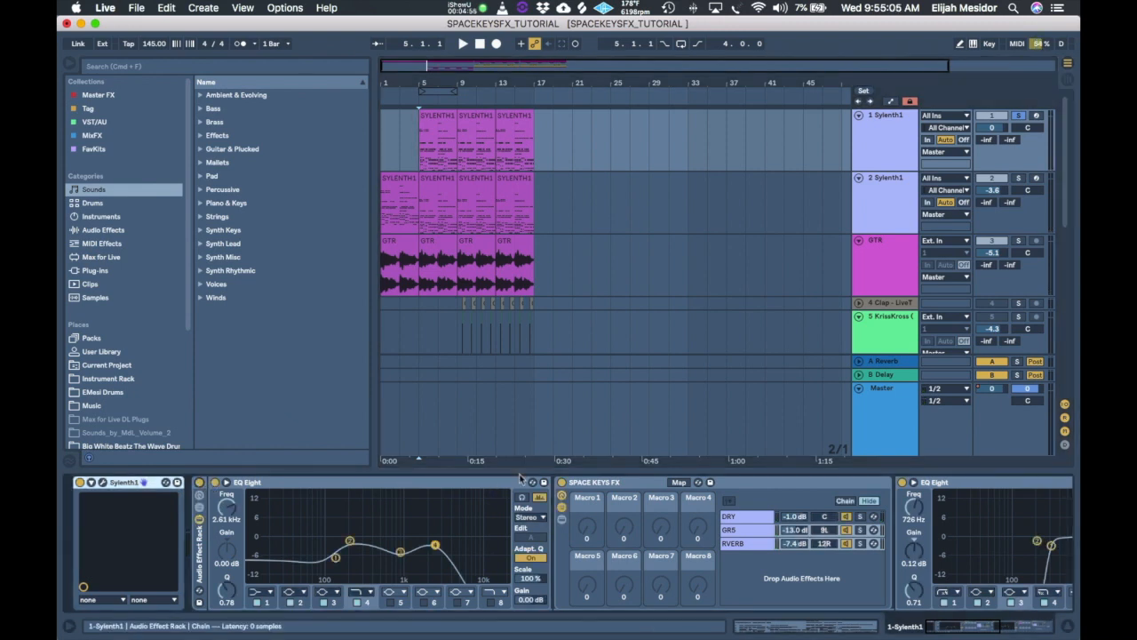
- Examine both EQ Eight curves, both SPACE KEYS FX racks and the nested Audio Effect Rack on the first Sylenth1 track
scroll(739, 503, right, 1)
scroll(738, 503, right, 10)
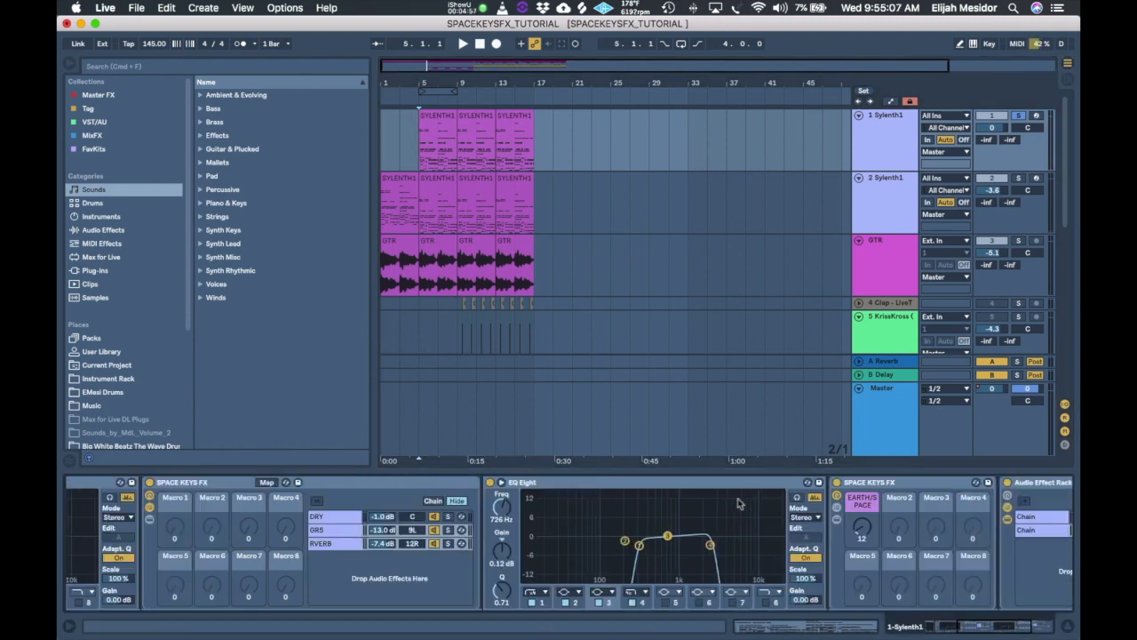
scroll(738, 503, right, 1)
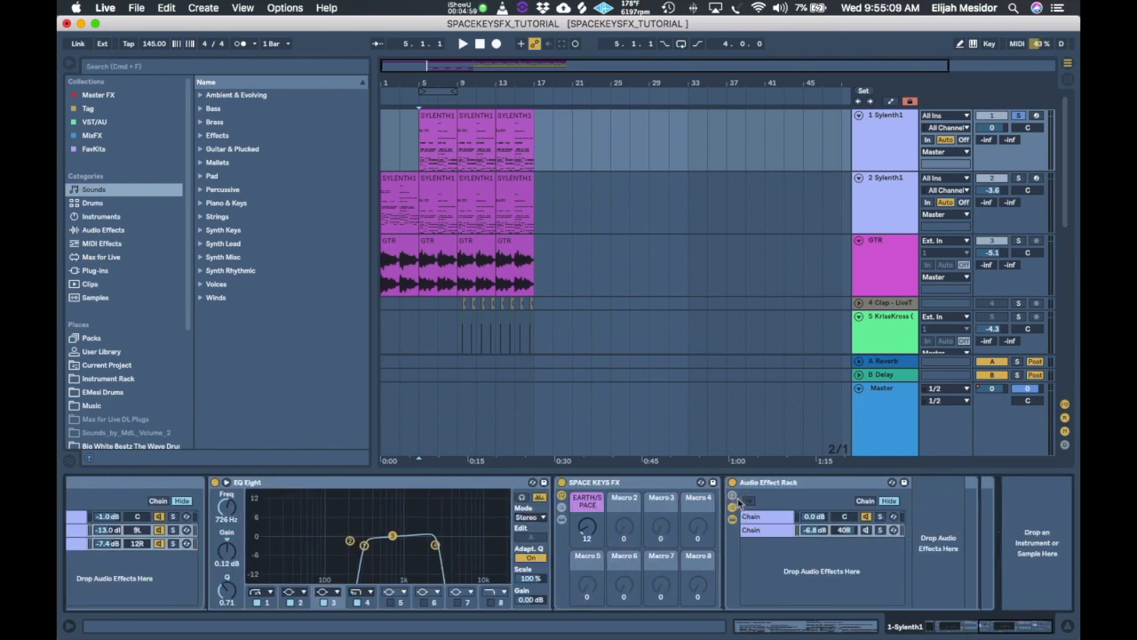
scroll(738, 503, left, 6)
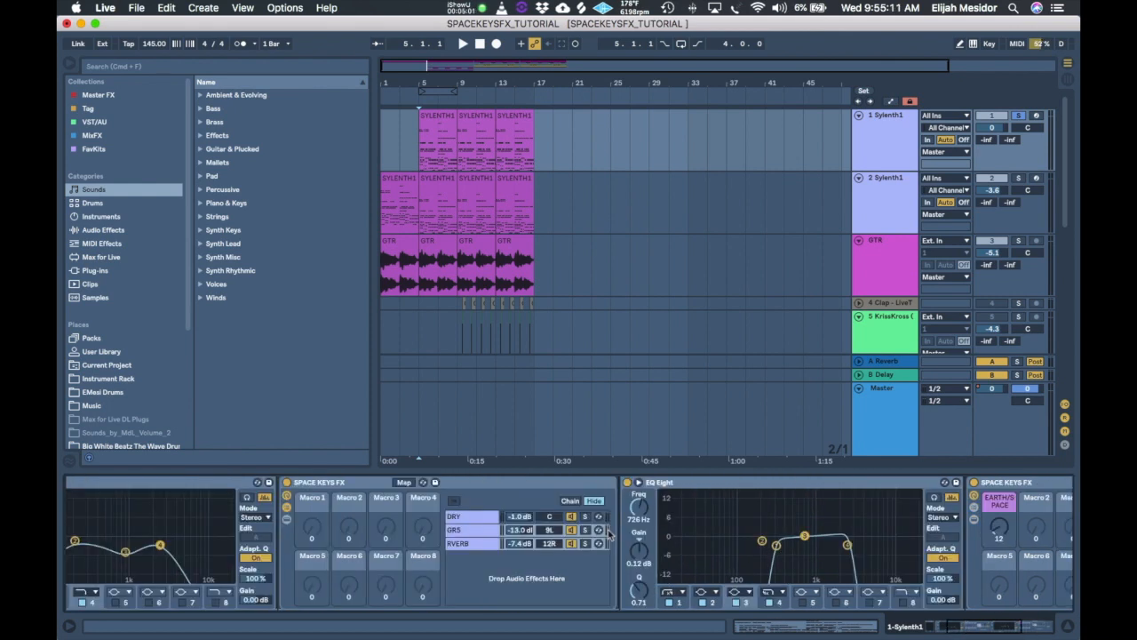
scroll(609, 532, left, 3)
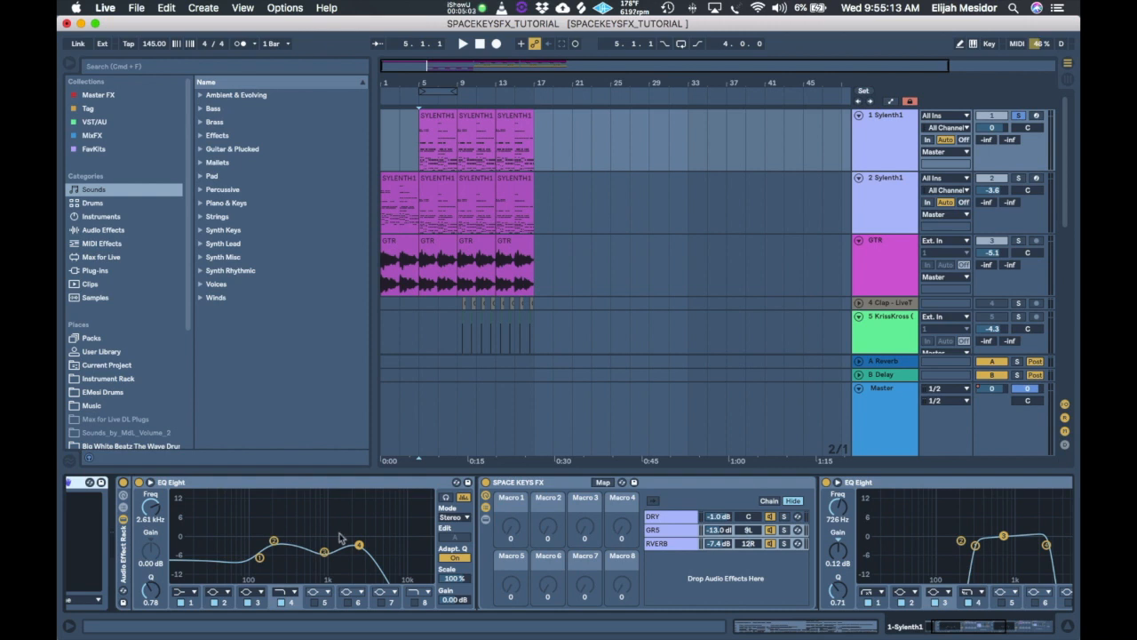
scroll(342, 539, right, 1)
scroll(344, 536, left, 1)
scroll(583, 513, right, 3)
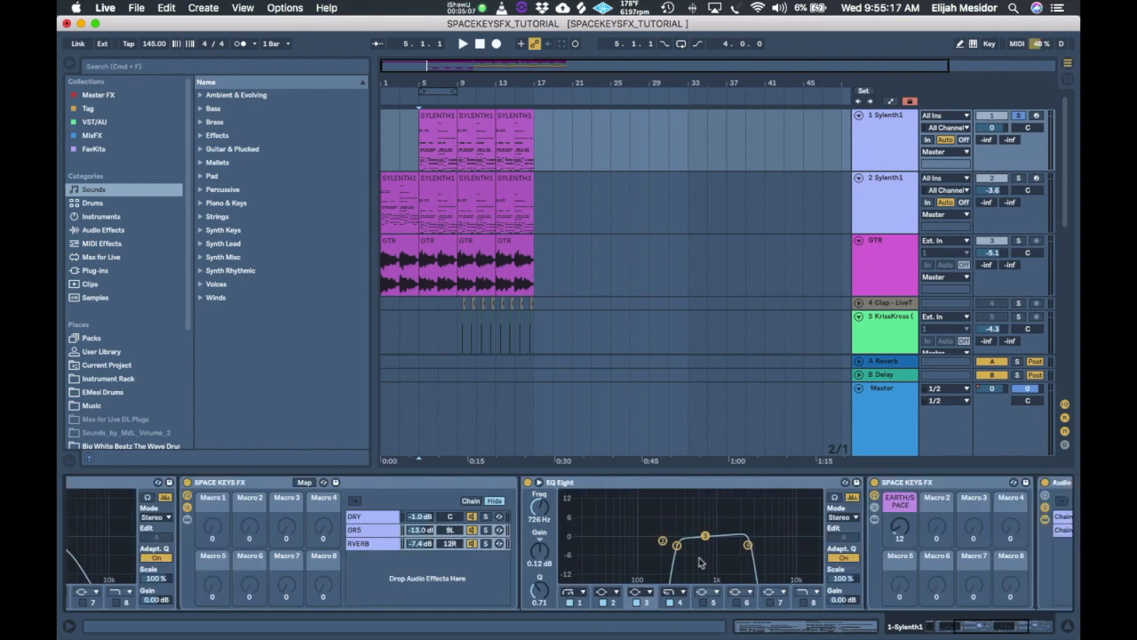
scroll(692, 556, right, 2)
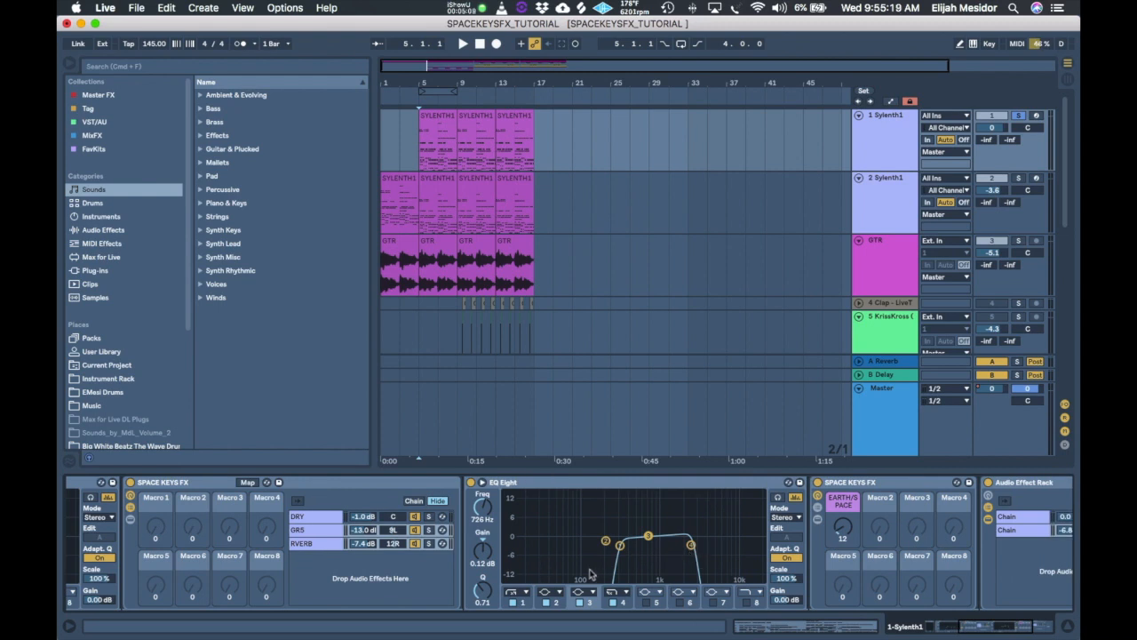
scroll(600, 569, right, 4)
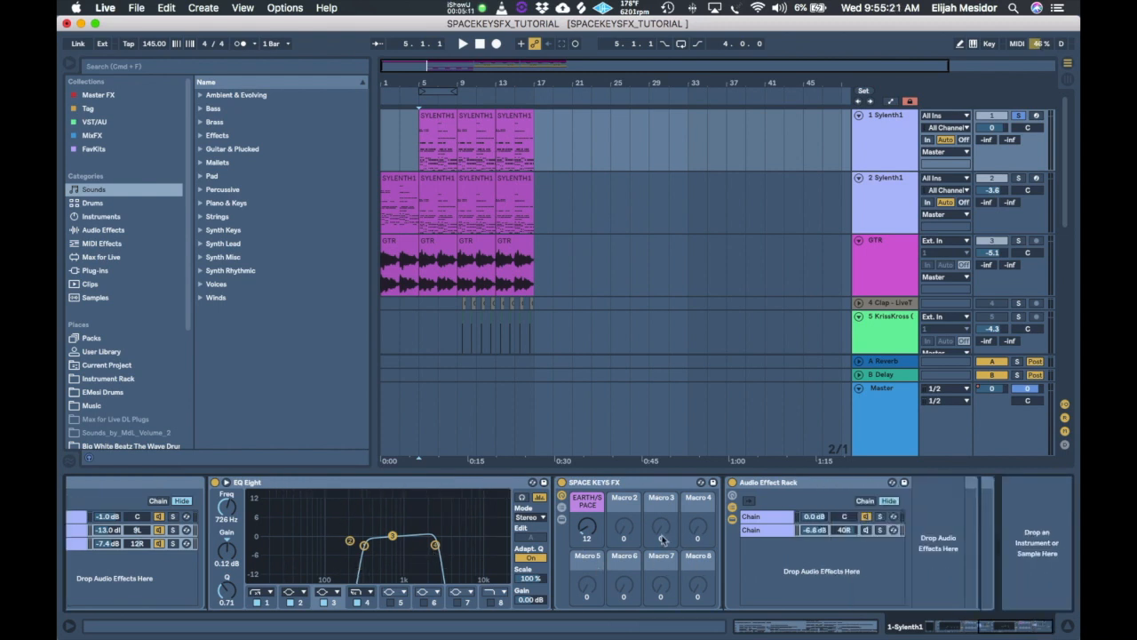
scroll(561, 533, left, 5)
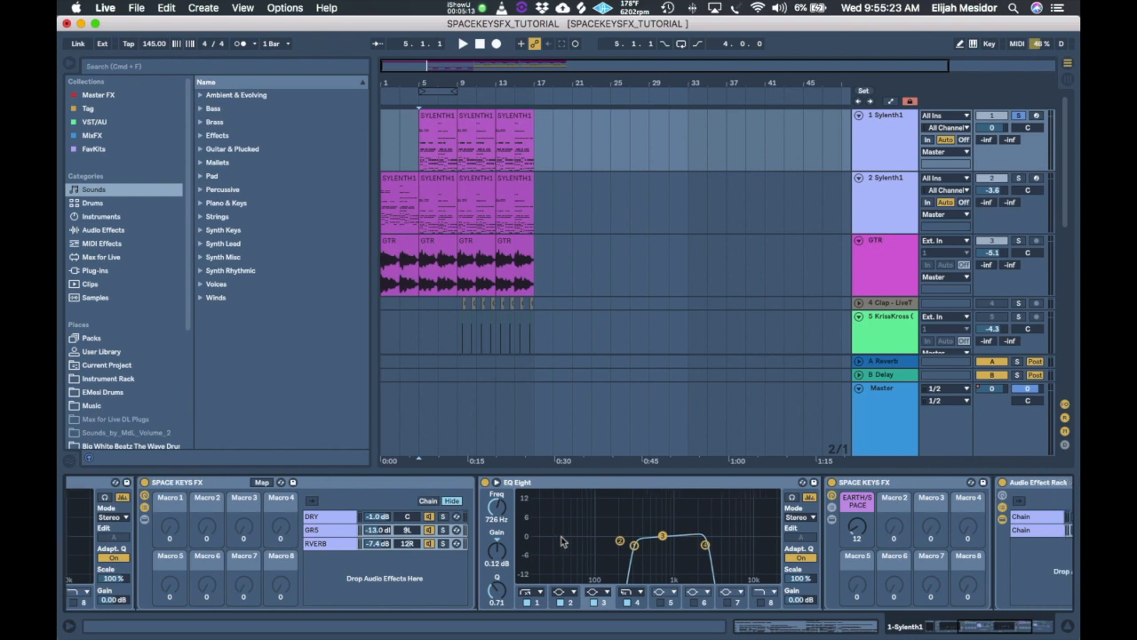
scroll(562, 539, right, 5)
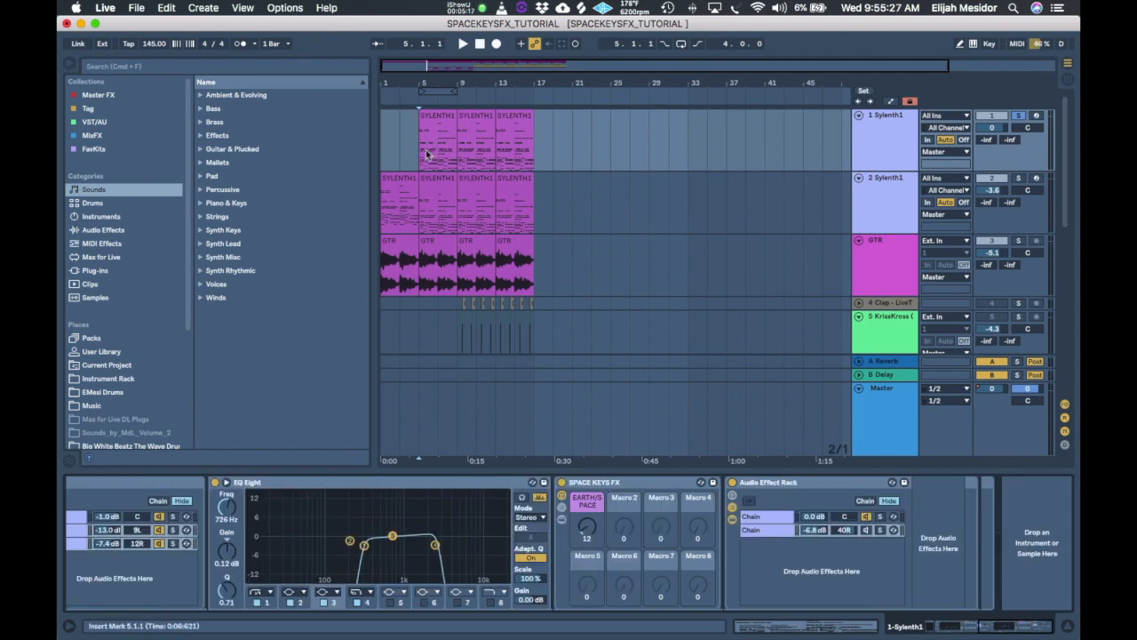
- Play the first Sylenth1 track from bar 5 and inspect the nested Audio Effect Rack's chains, including the HalfTime device
key(space)
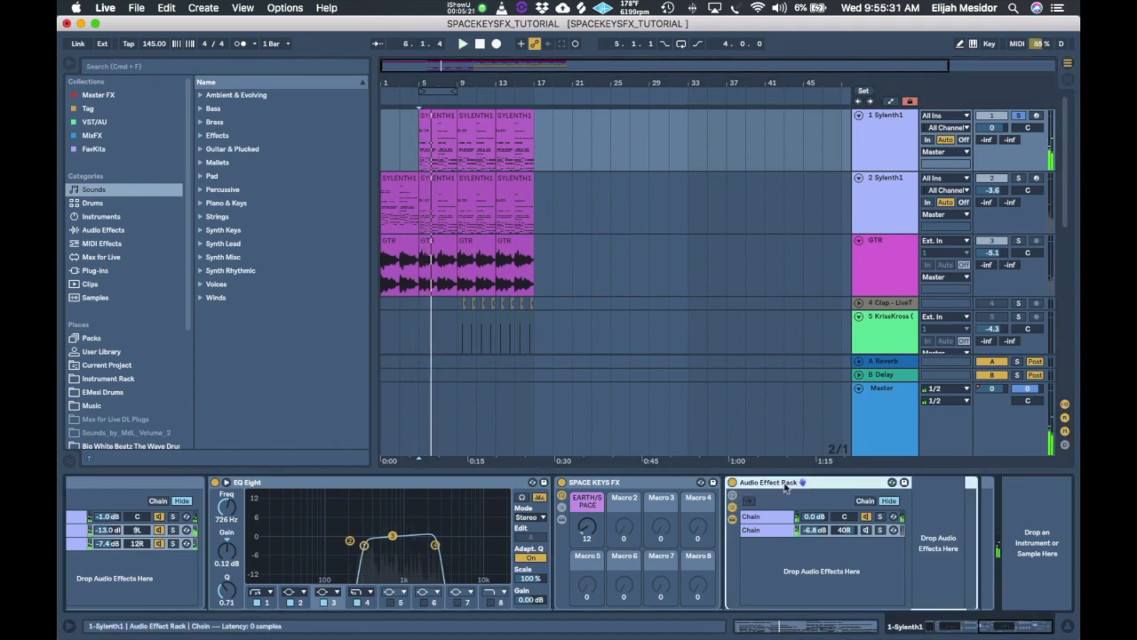
click(772, 531)
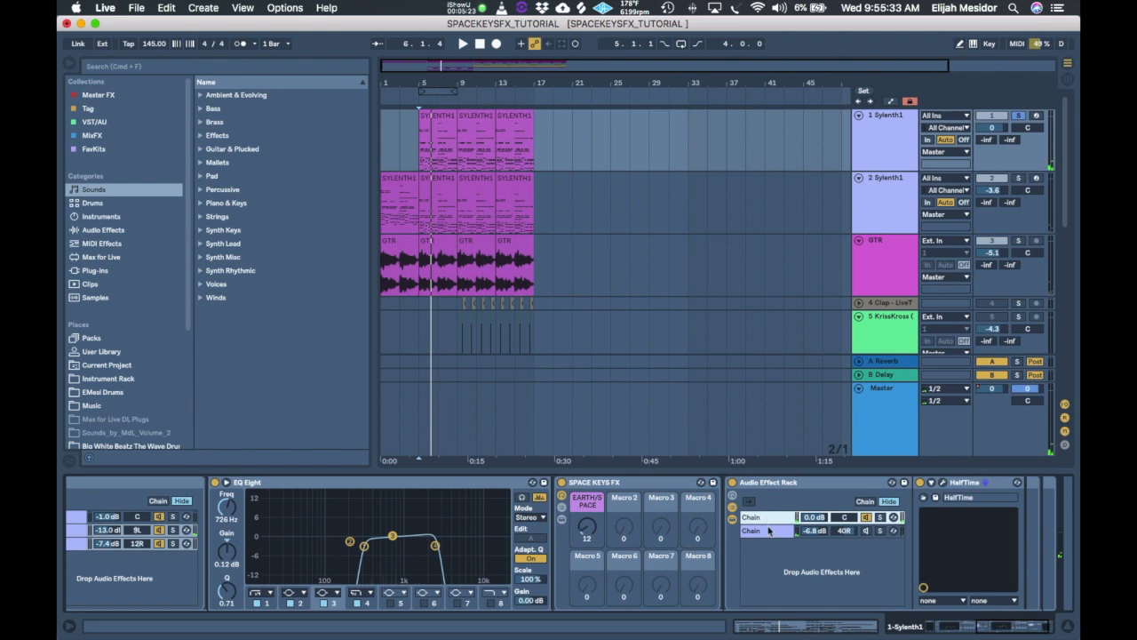
click(769, 529)
click(766, 533)
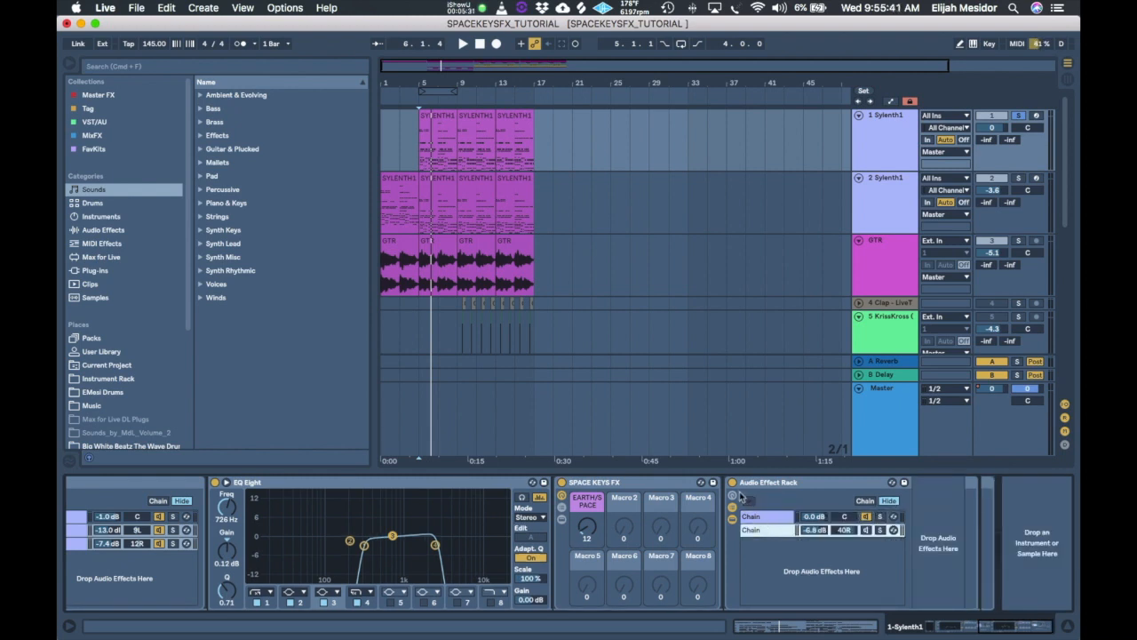
- Compare playback from bar 5 with the nested Audio Effect Rack bypassed and re-enabled, and select the first Sylenth1 track
click(732, 483)
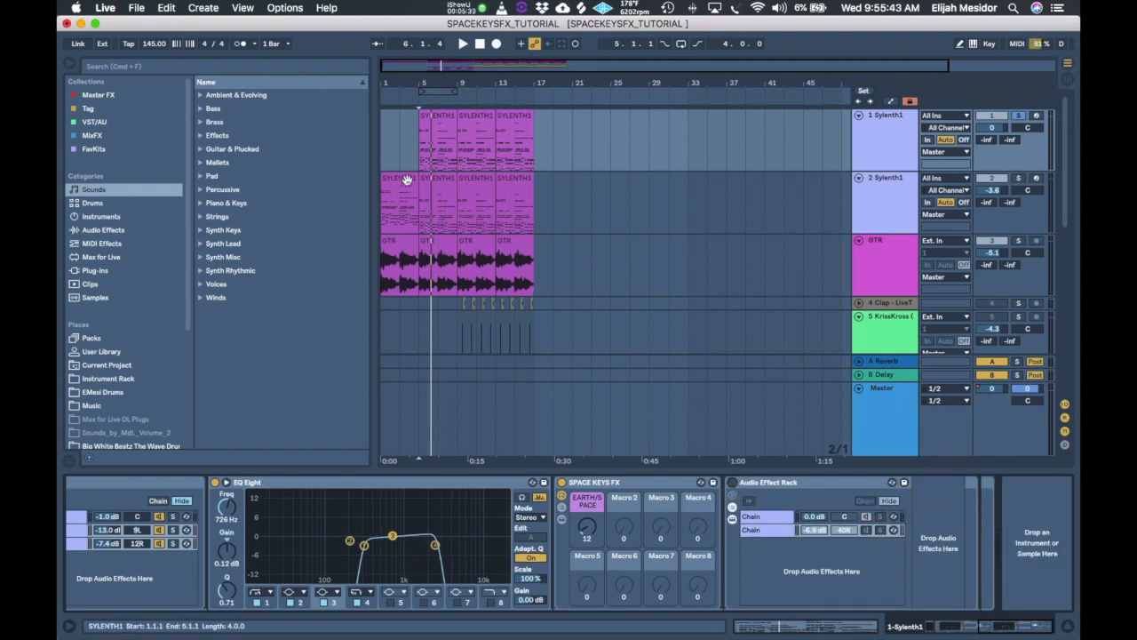
key(space)
key(space)
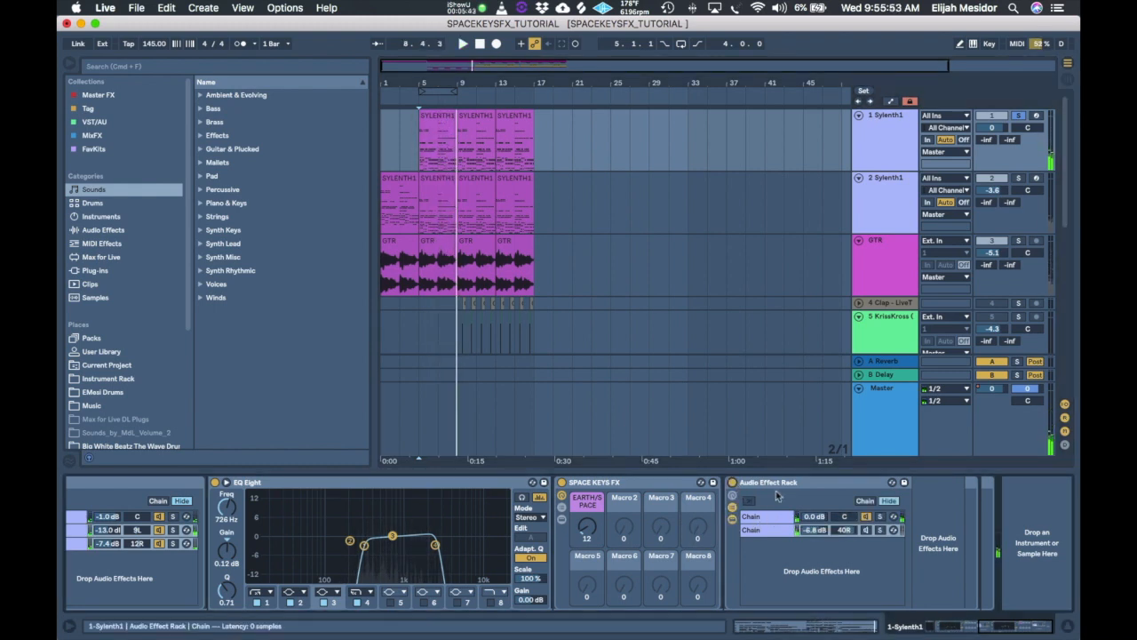
click(906, 182)
click(898, 146)
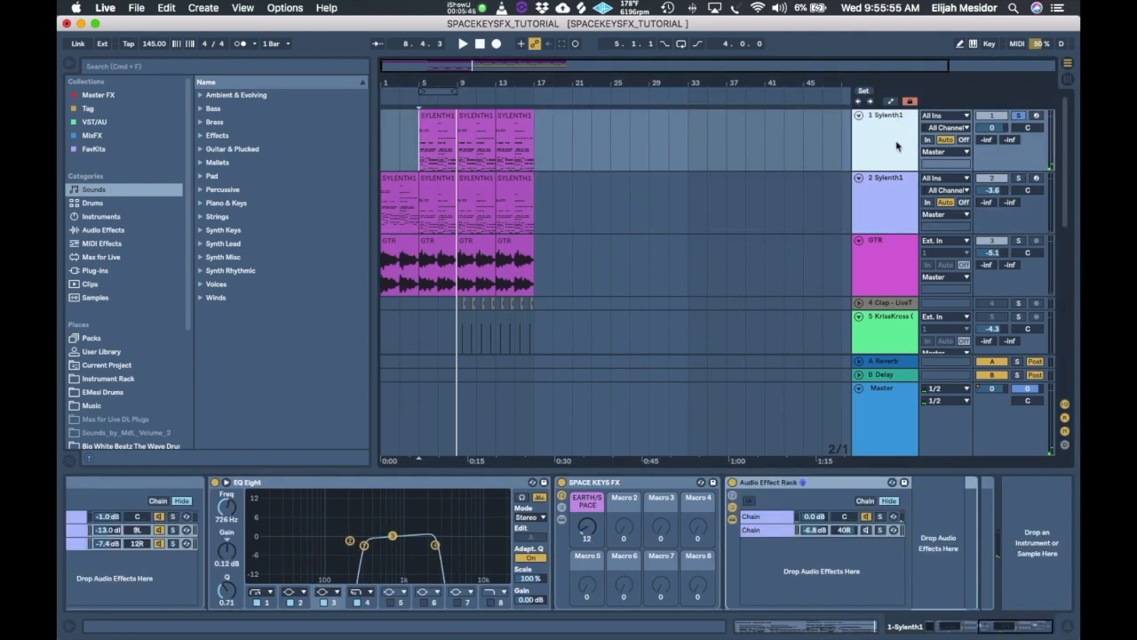
- Play the soloed first Sylenth1 track with its effects enabled from bar 5
click(897, 256)
click(899, 123)
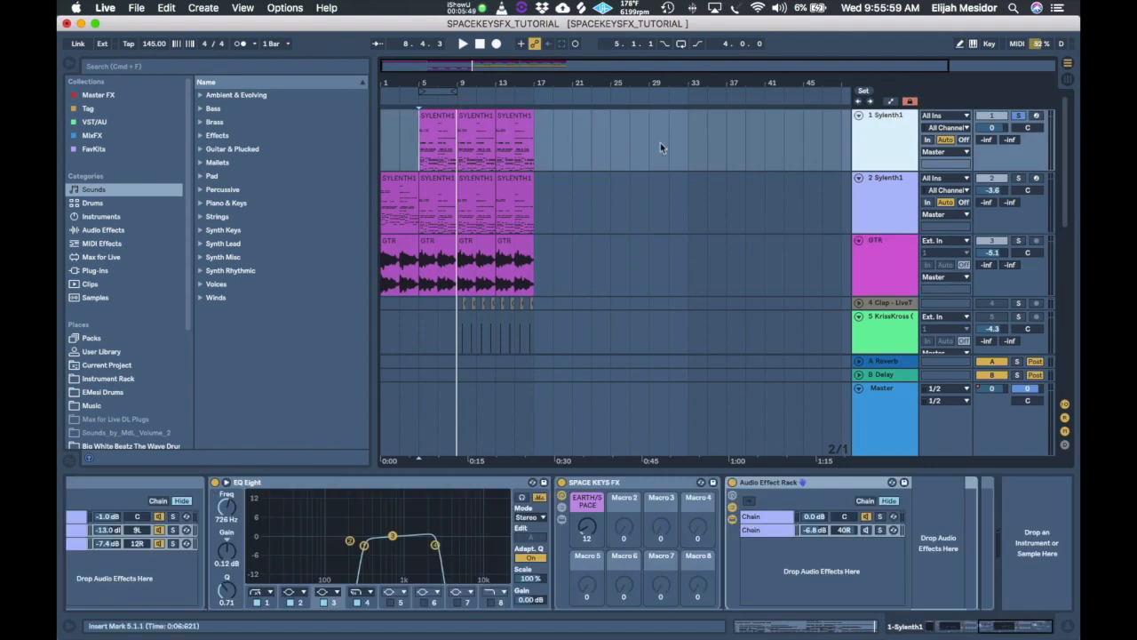
click(416, 157)
key(space)
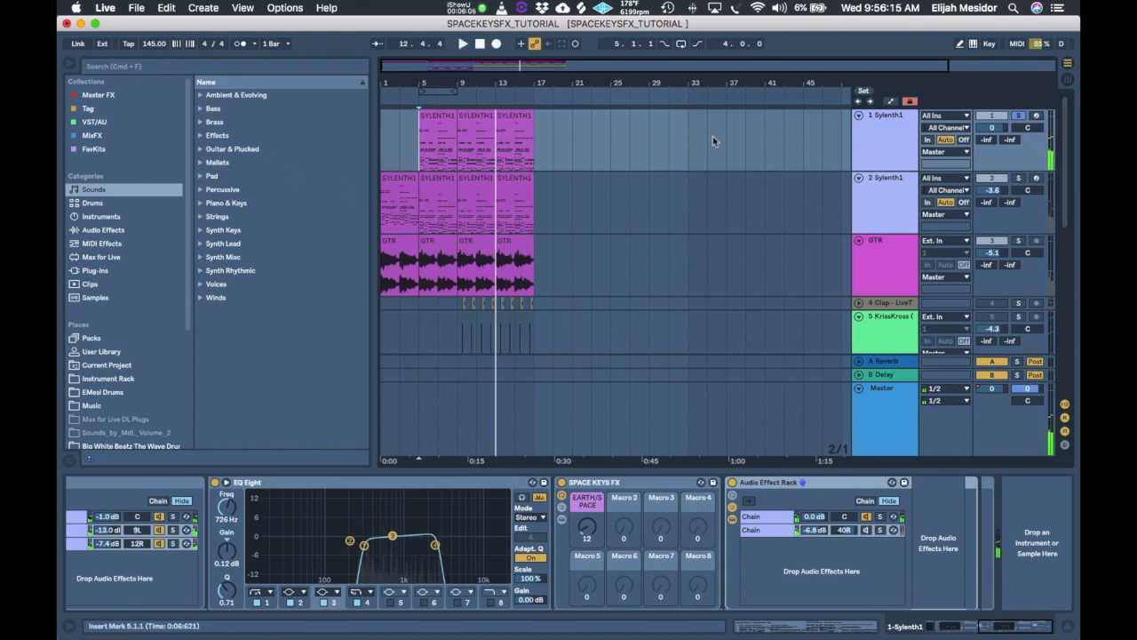
- Save the project and play all tracks together from bar 5 with the first Sylenth1 track's solo off
click(386, 150)
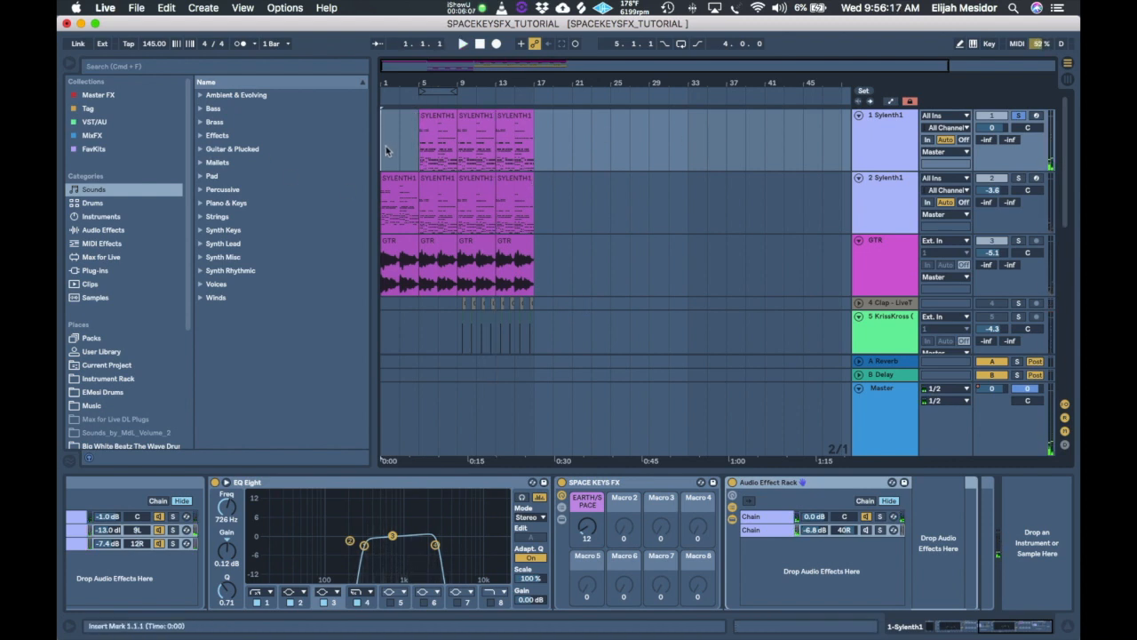
key(super+s)
click(421, 177)
key(space)
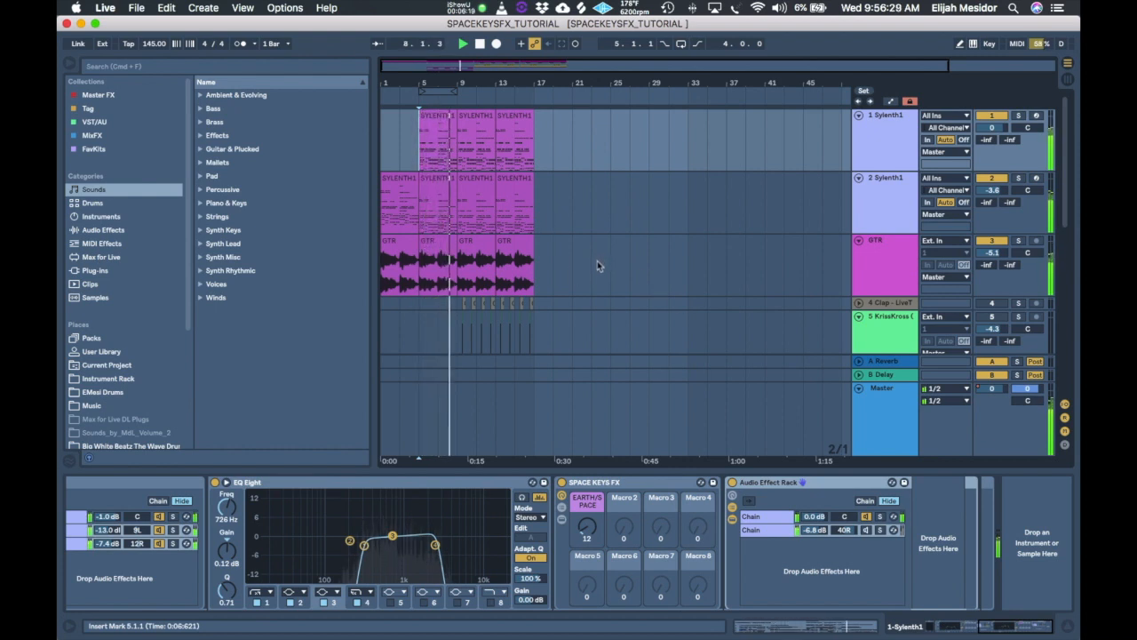
- Stop playback and look over the clap, hi-hat, kick and 808 tracks below the guitar
scroll(600, 316, down, 5)
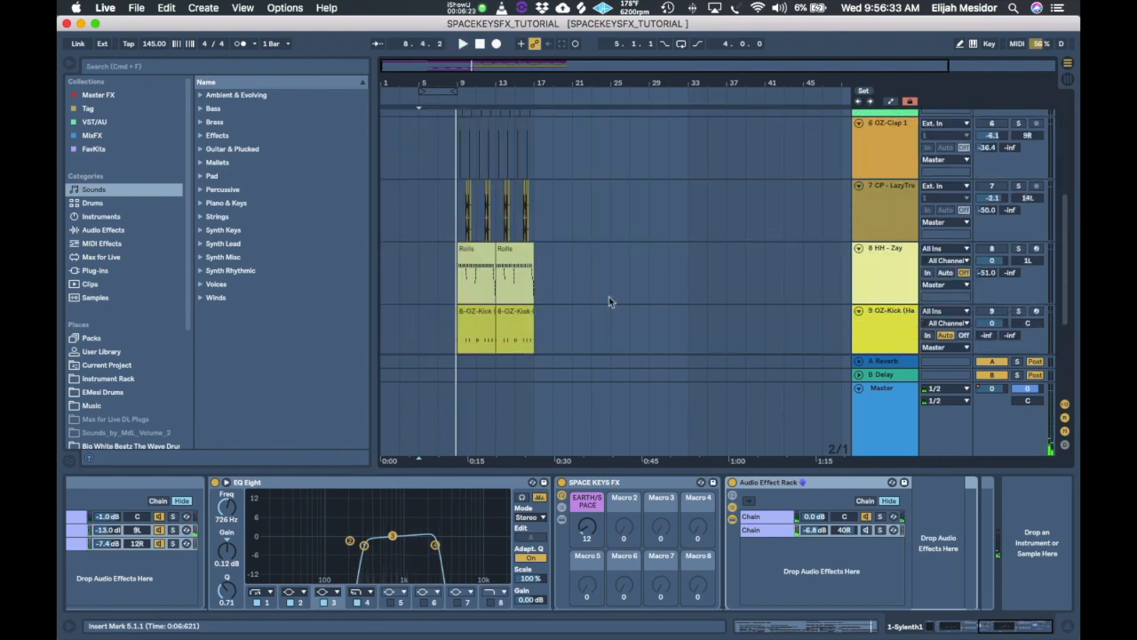
scroll(610, 303, up, 5)
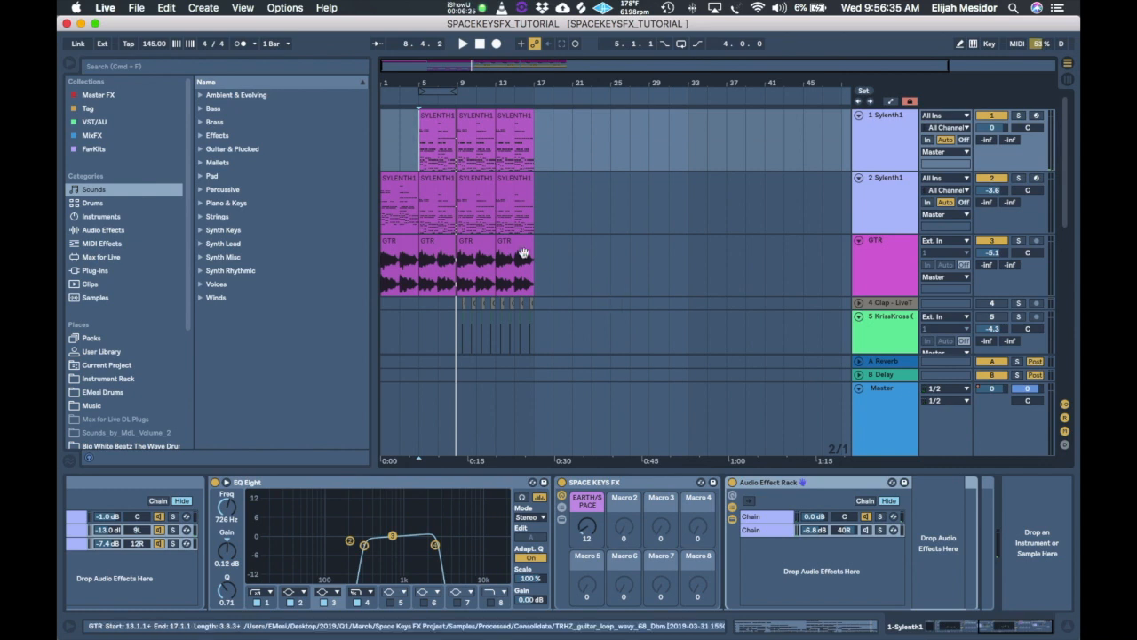
key(space)
scroll(570, 251, down, 10)
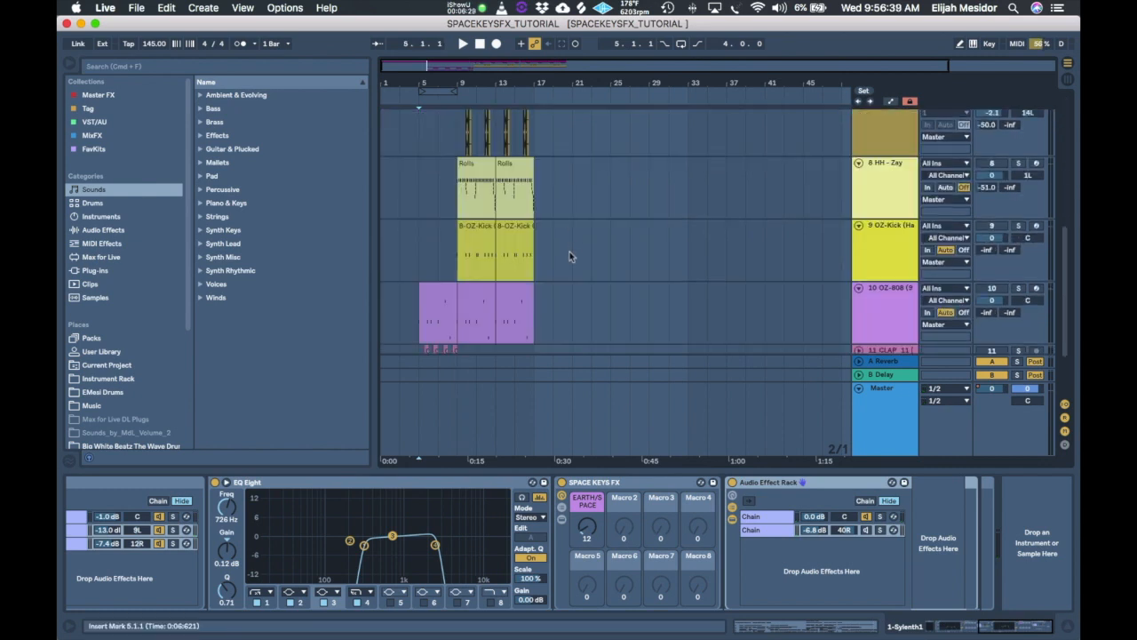
scroll(570, 252, down, 1)
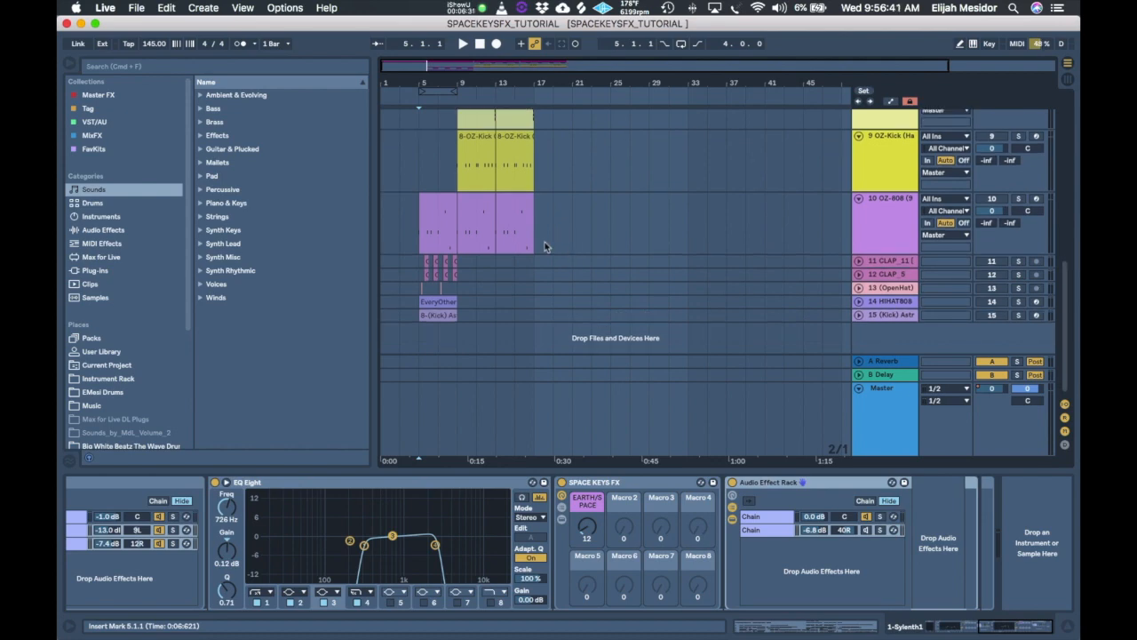
scroll(544, 244, up, 8)
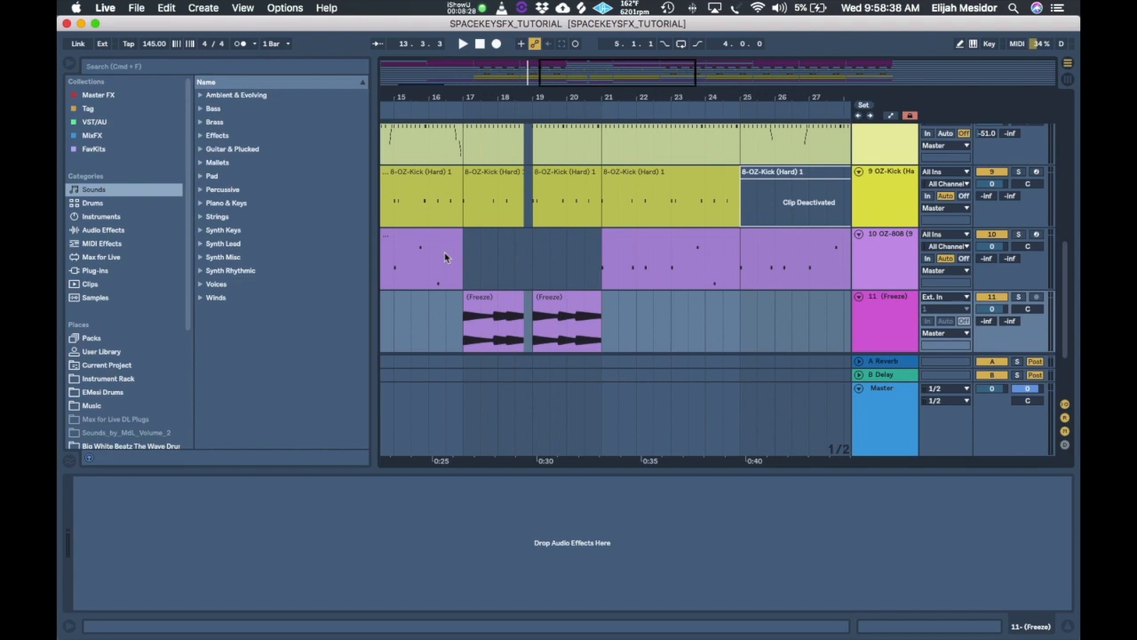
- Select the gap from bar 17 to bar 21 on the OZ-808 track and review the extended arrangement above it
click(444, 253)
drag(464, 252, 597, 299)
key(Delete)
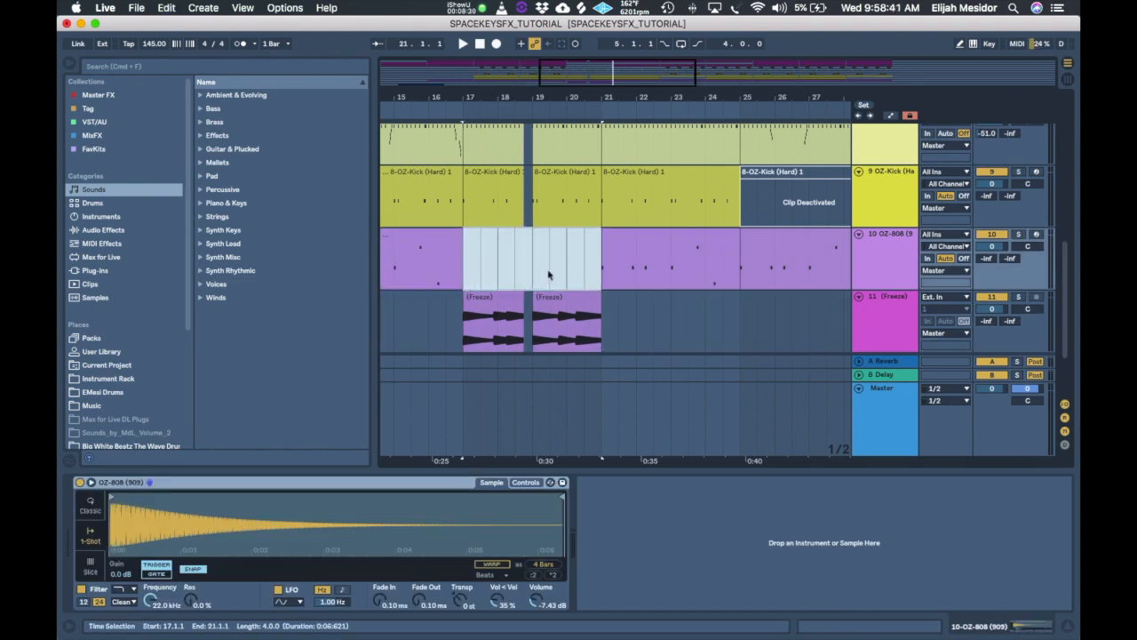
scroll(548, 275, down, 5)
scroll(548, 270, up, 10)
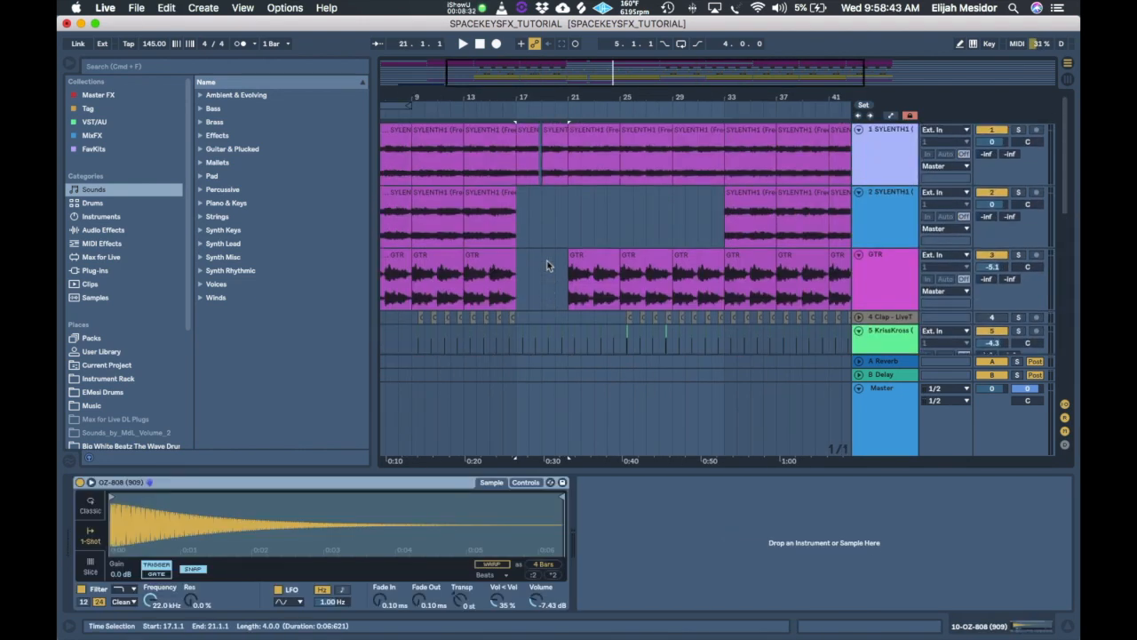
scroll(549, 292, left, 5)
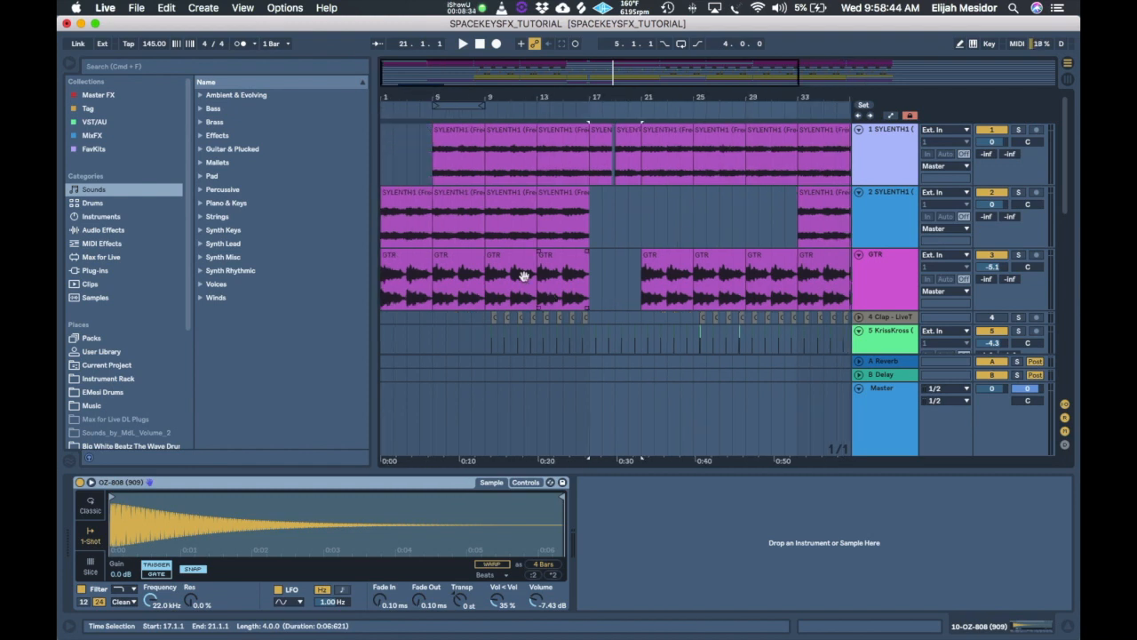
- Examine the frozen Sylenth1 tracks and the lower tracks of the extended arrangement, selecting each Sylenth1 track in turn
click(387, 178)
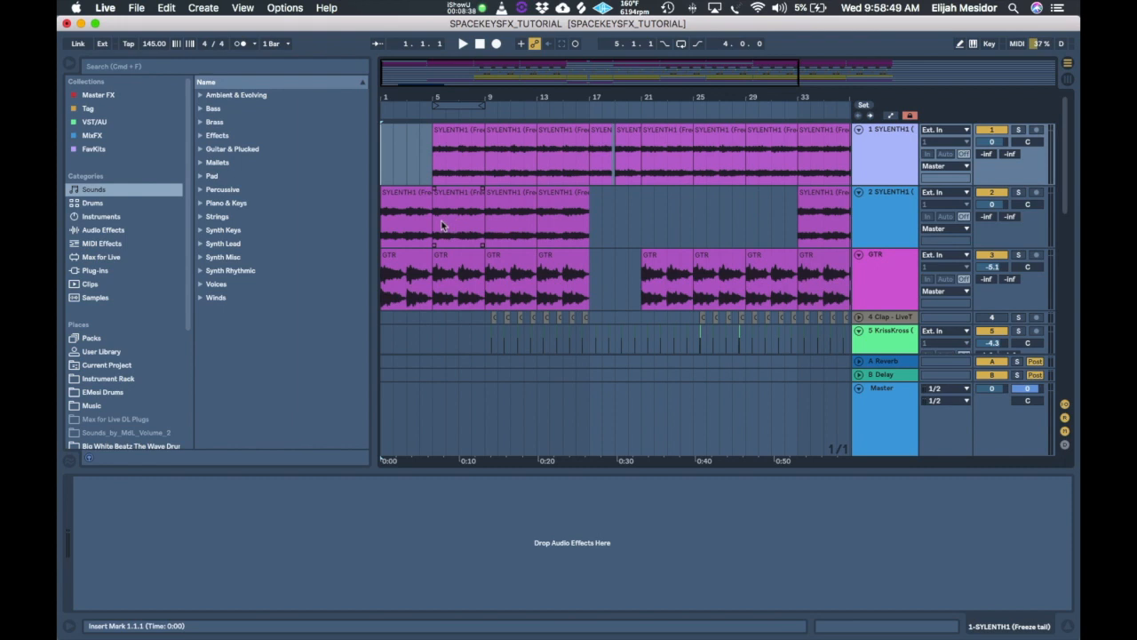
scroll(435, 229, down, 10)
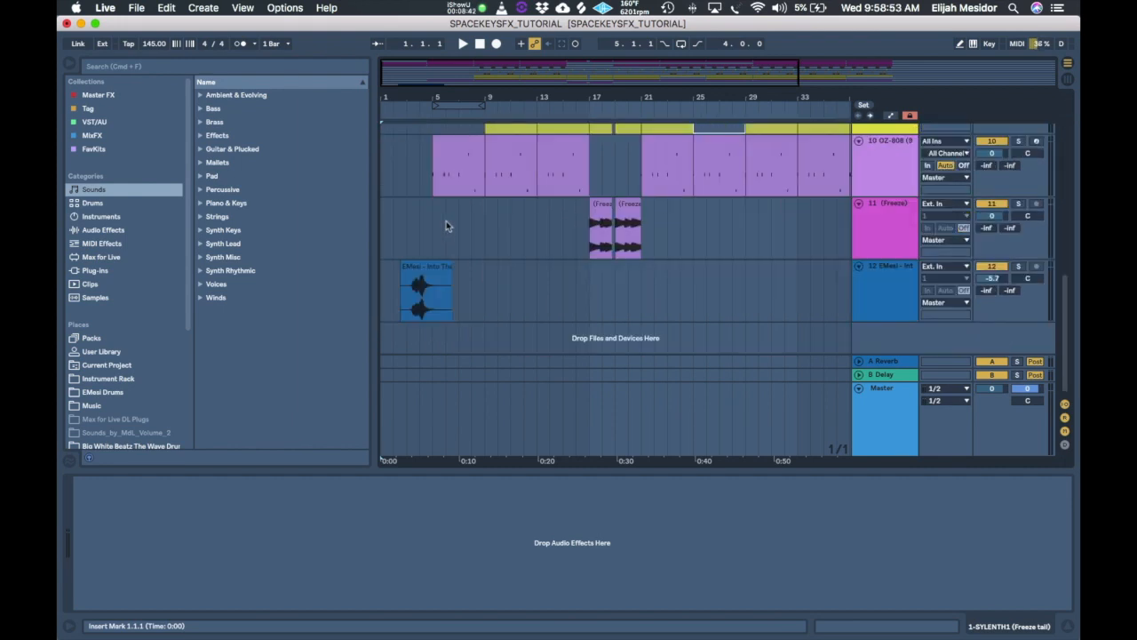
scroll(446, 222, up, 8)
click(446, 180)
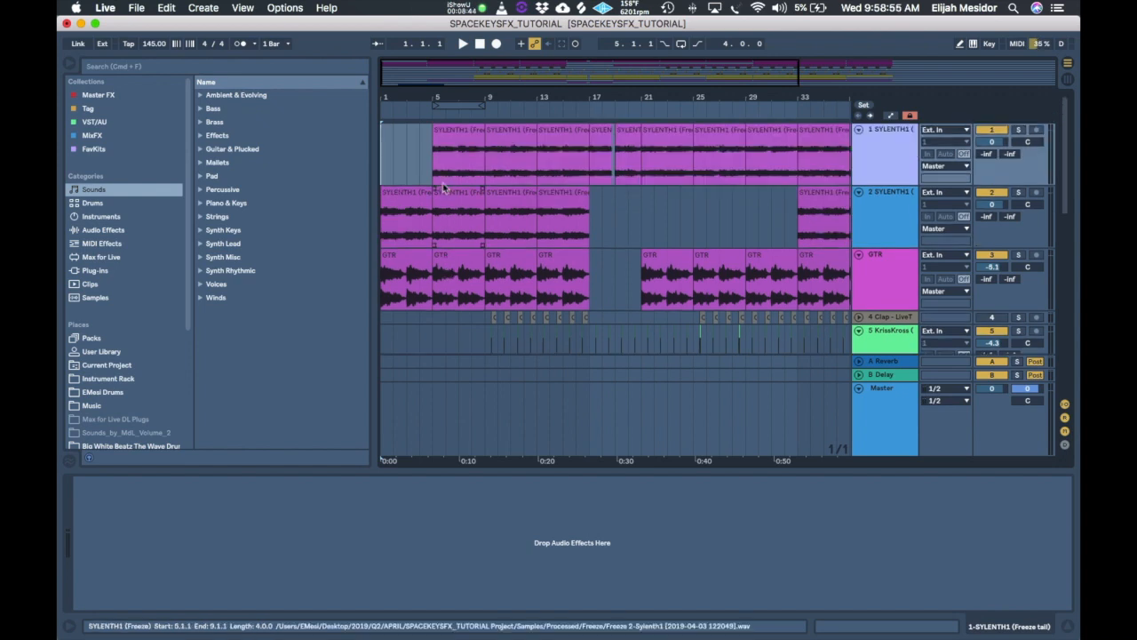
click(897, 173)
click(892, 216)
click(882, 160)
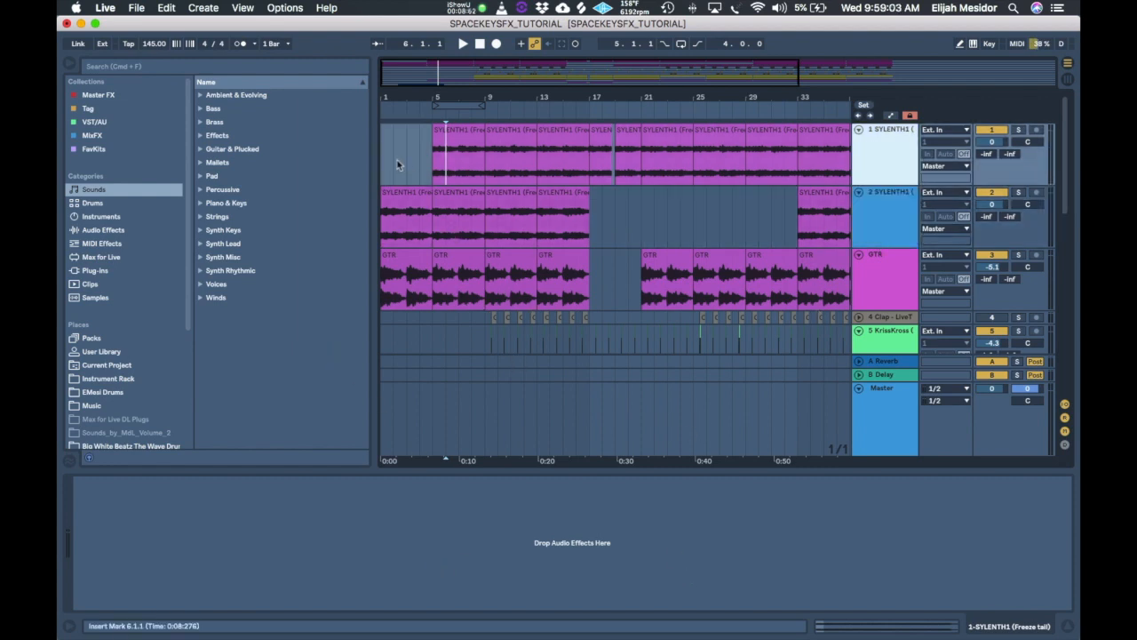
- Hide the browser and fit the whole arrangement across the widened timeline
click(71, 67)
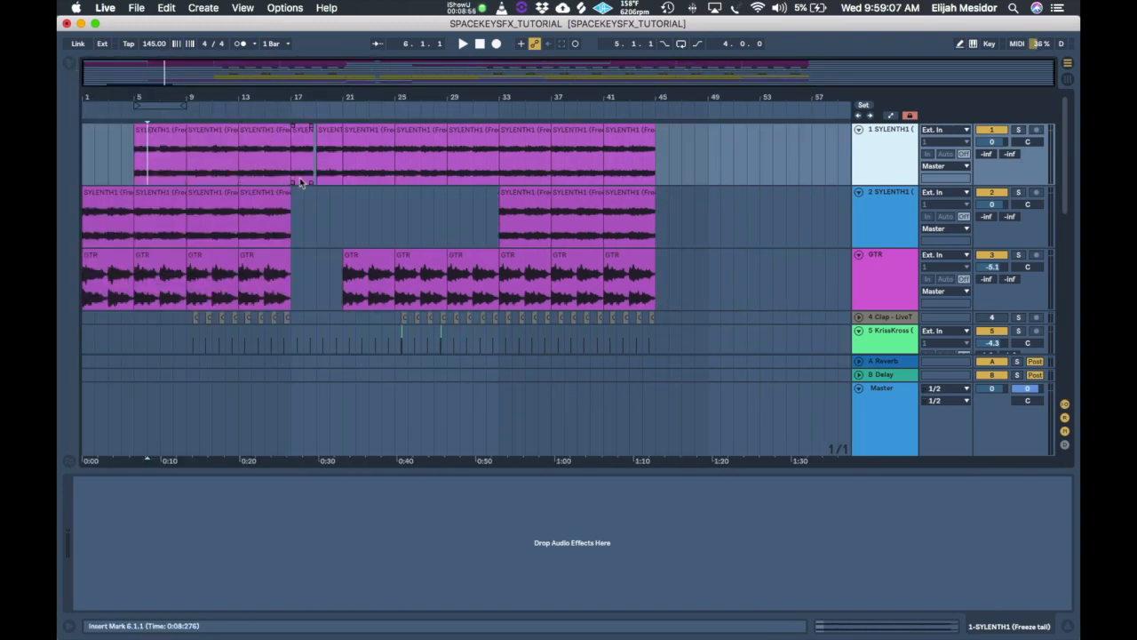
scroll(300, 182, up, 5)
scroll(301, 183, left, 6)
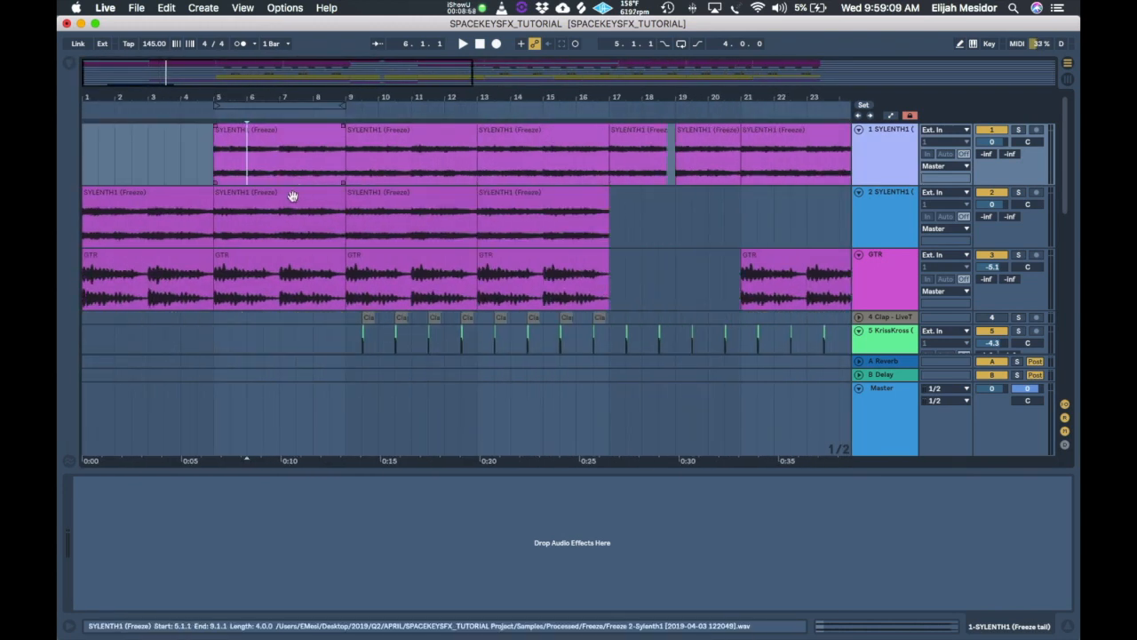
scroll(292, 195, down, 5)
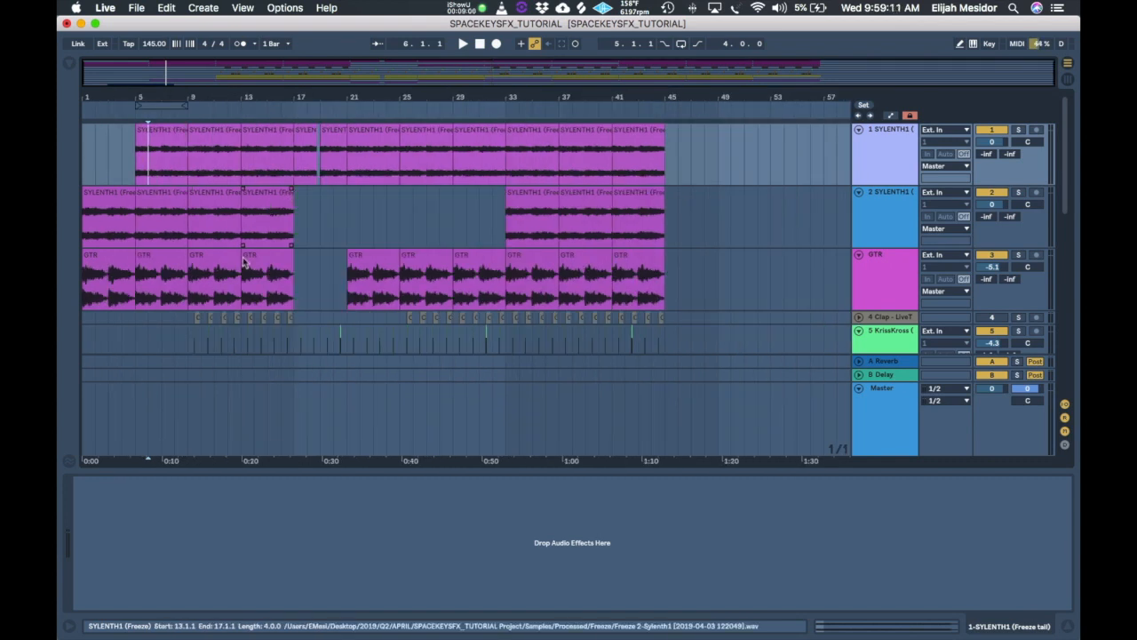
- Inspect the Into The Wild tag clip near bar 2 and its H-Reverb device on track 12
click(91, 148)
scroll(147, 196, down, 10)
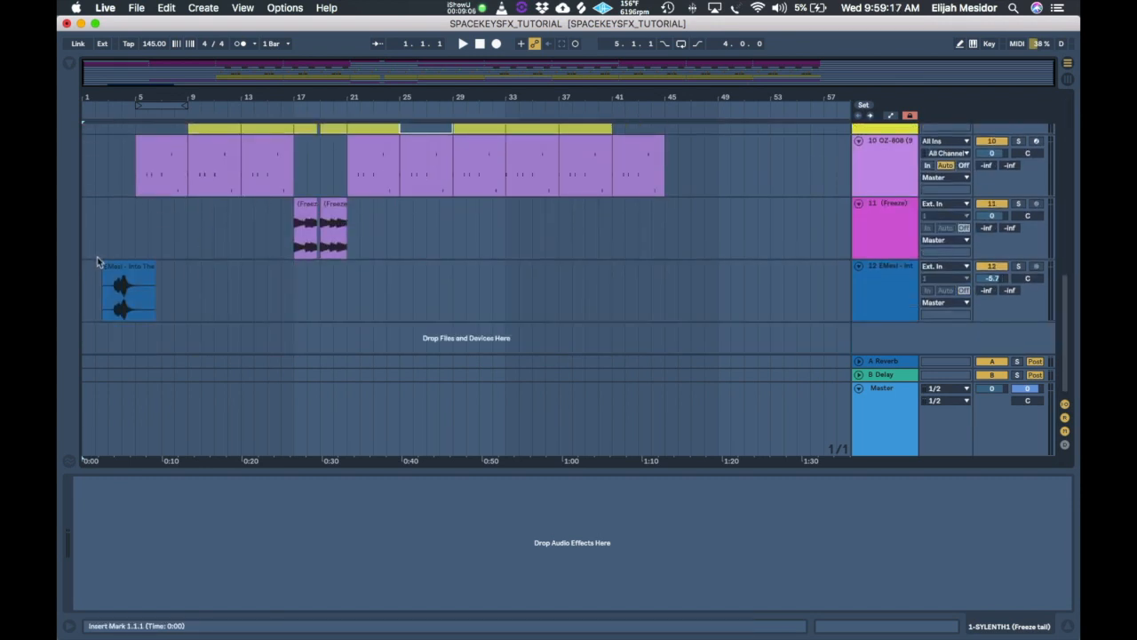
click(92, 241)
click(118, 267)
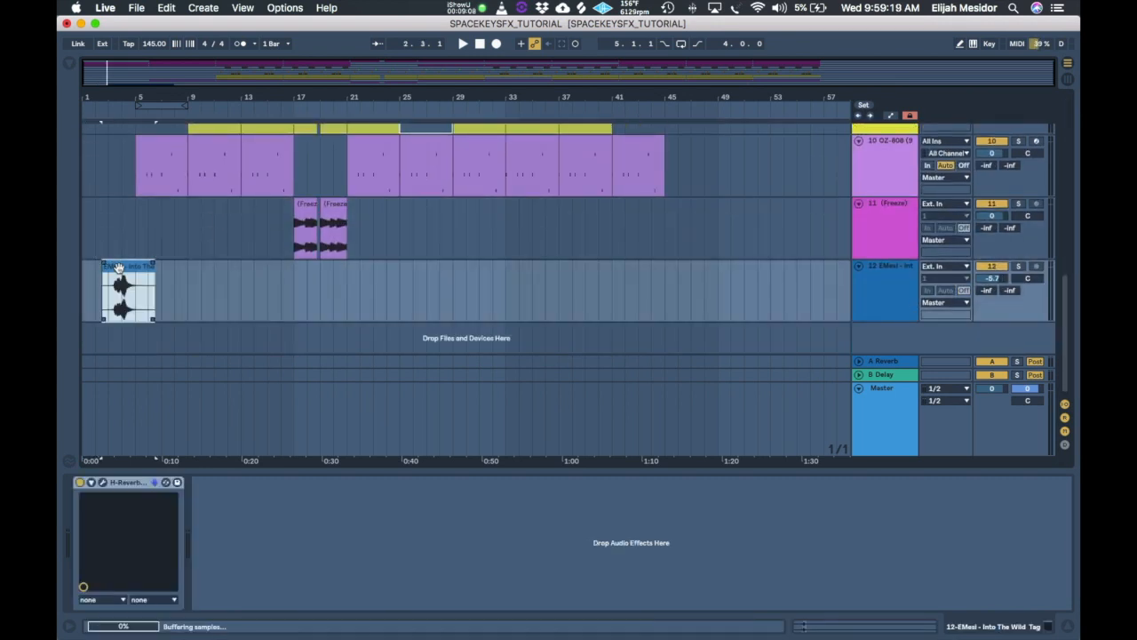
scroll(450, 218, up, 5)
scroll(450, 217, down, 5)
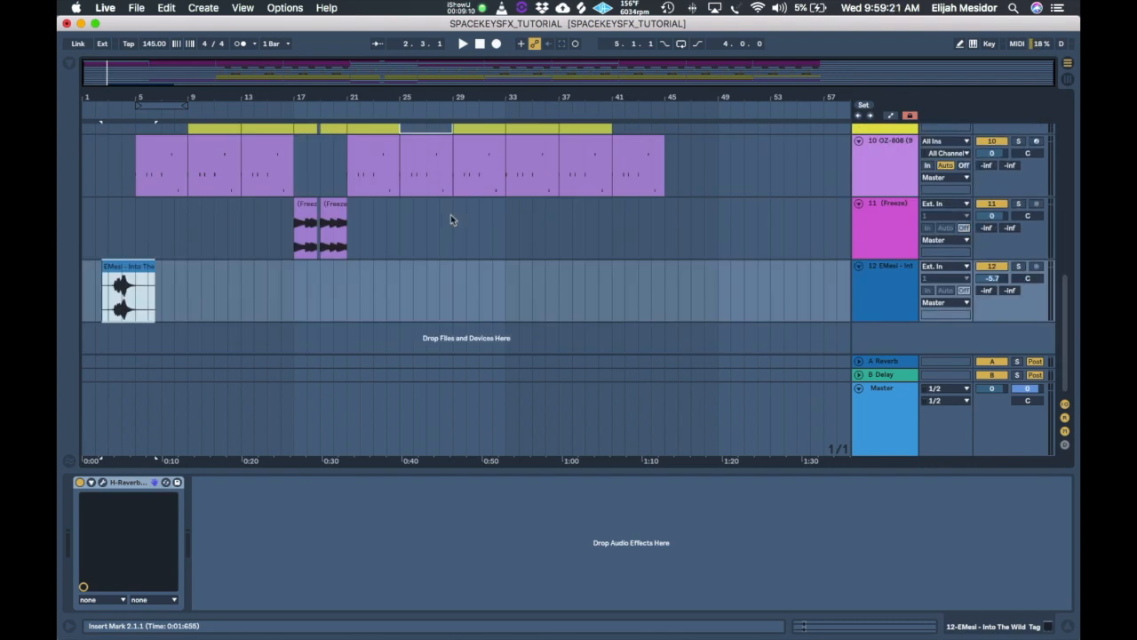
scroll(451, 219, up, 5)
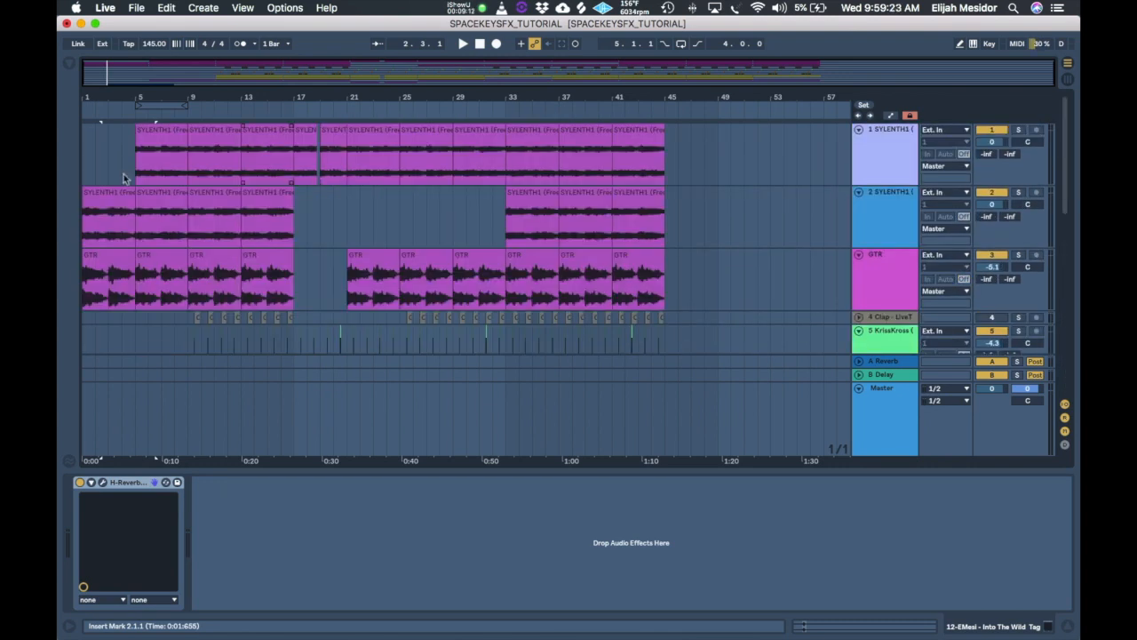
- Play the arrangement from bar 1 and follow the drum, OZ-808, Freeze and Into The Wild tag tracks
click(92, 157)
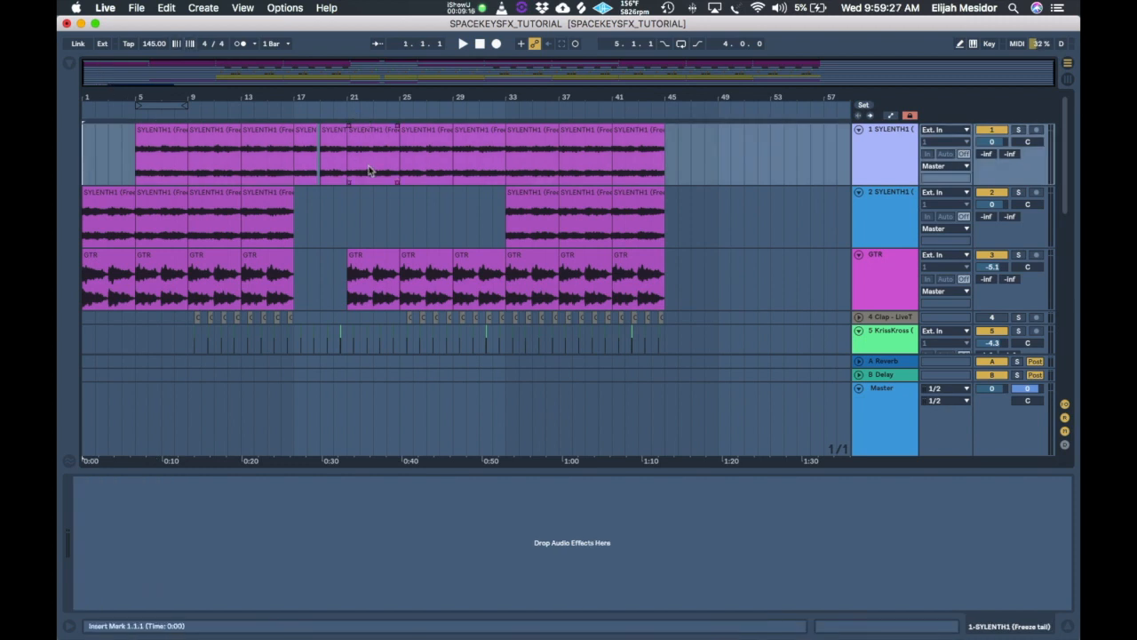
key(space)
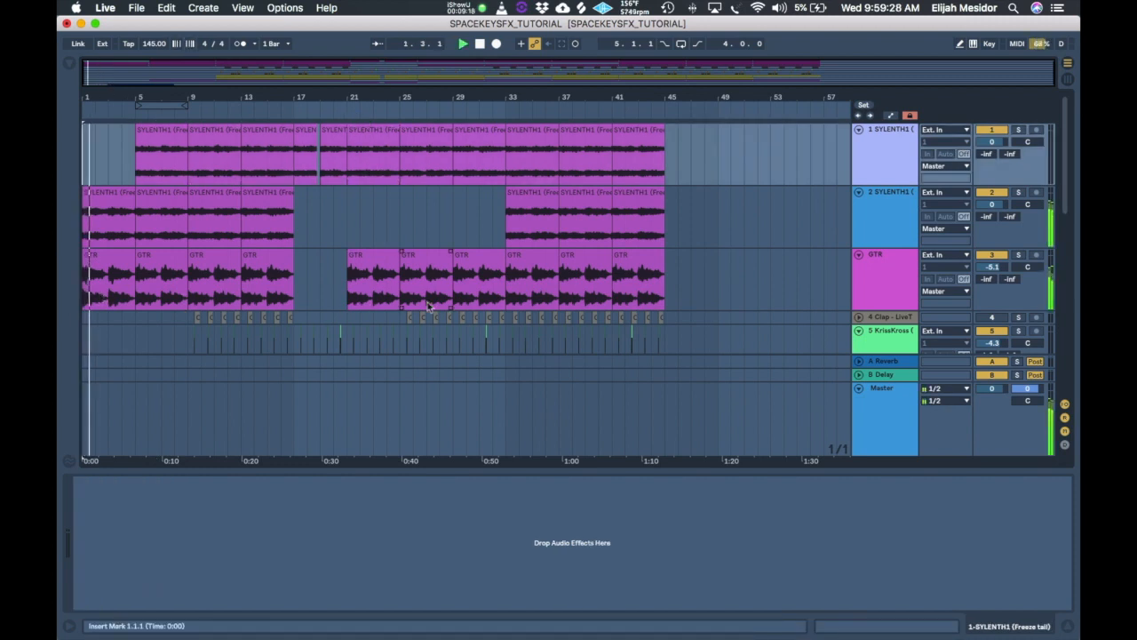
scroll(426, 305, down, 10)
scroll(427, 305, down, 5)
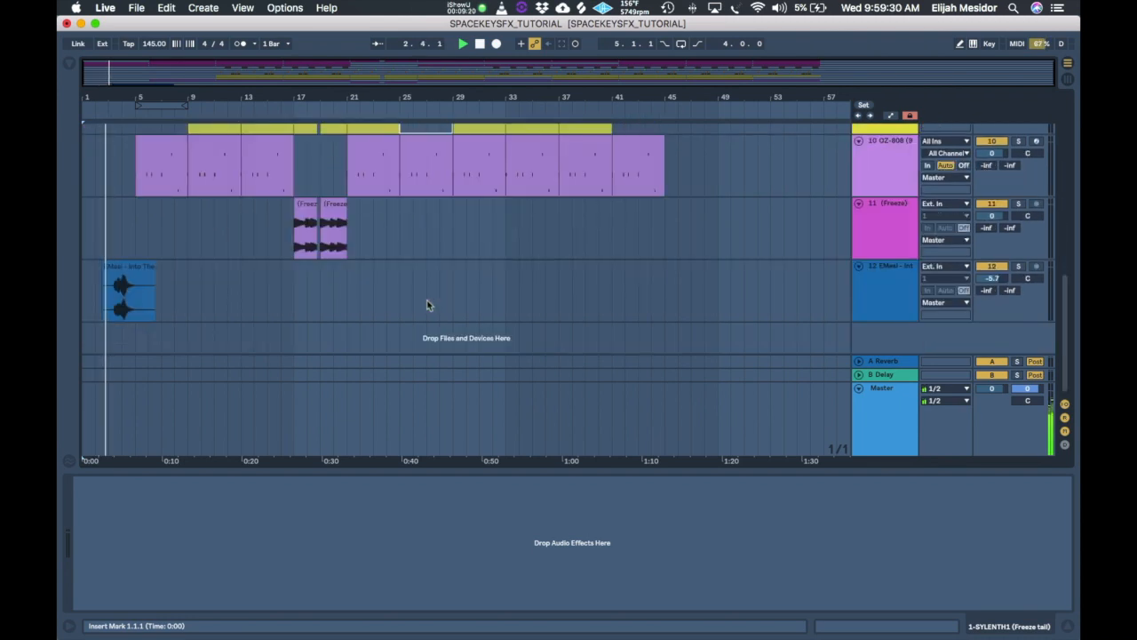
scroll(491, 275, up, 5)
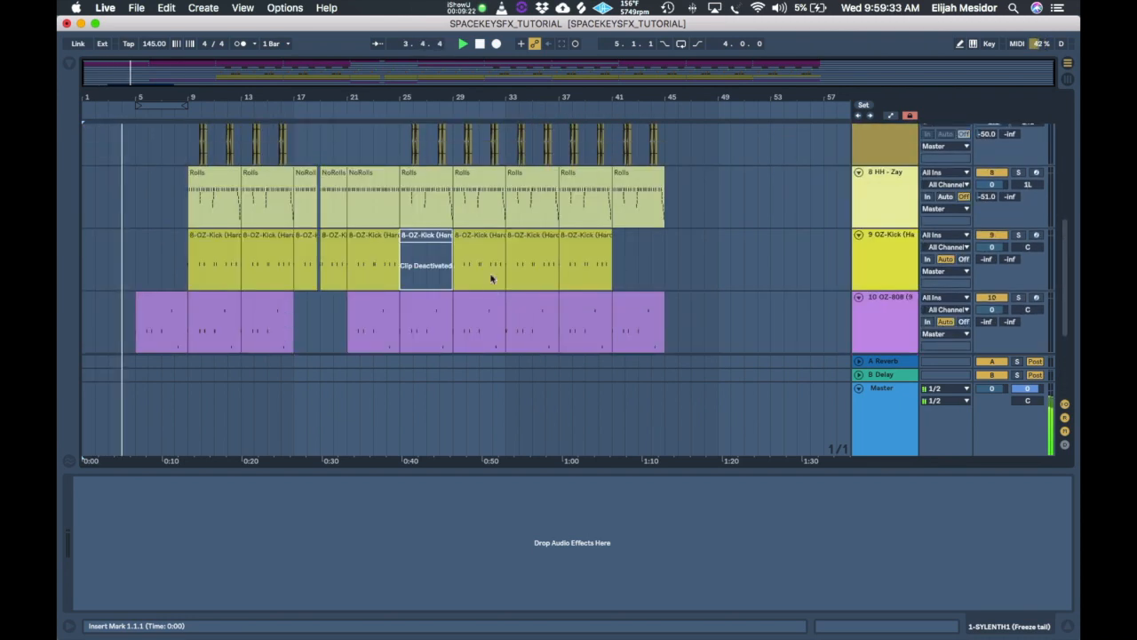
scroll(490, 278, down, 5)
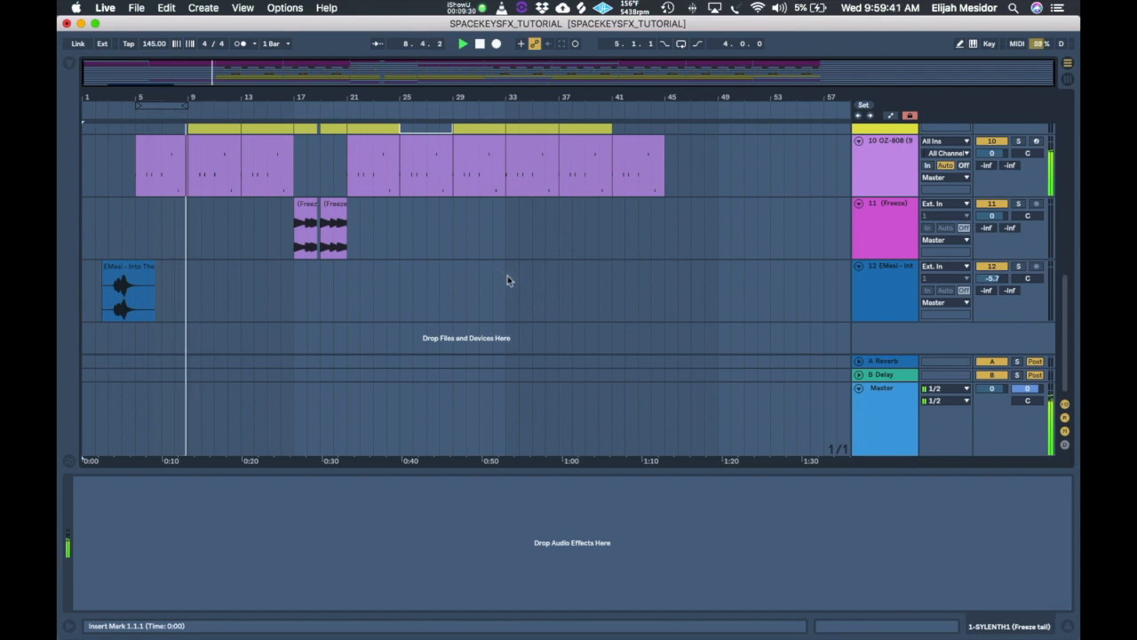
scroll(508, 279, up, 5)
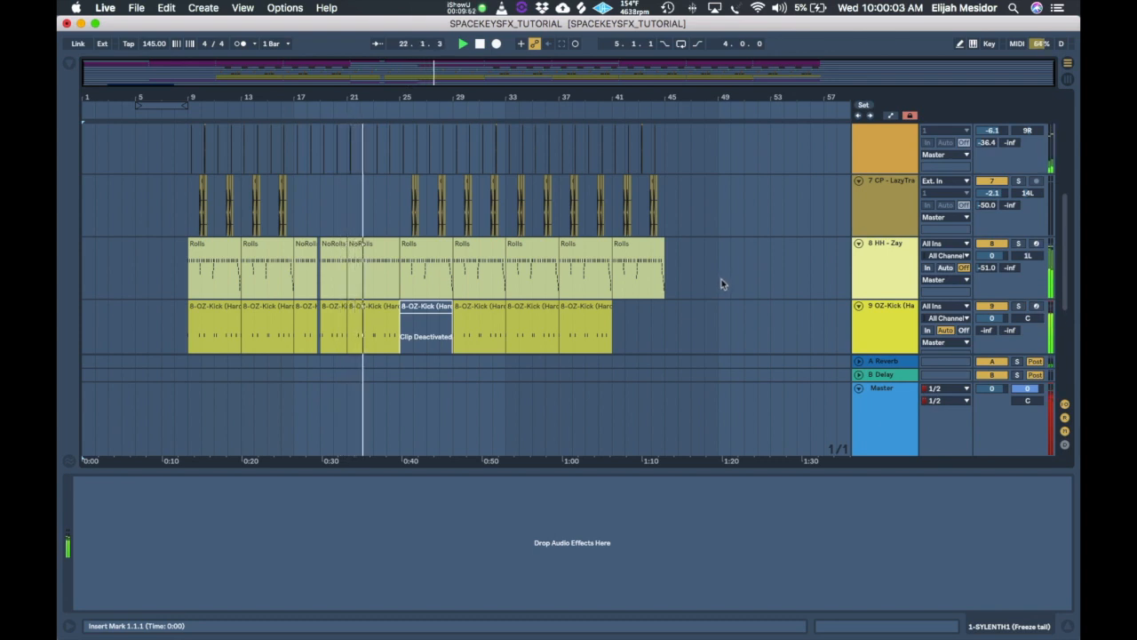
scroll(713, 282, down, 4)
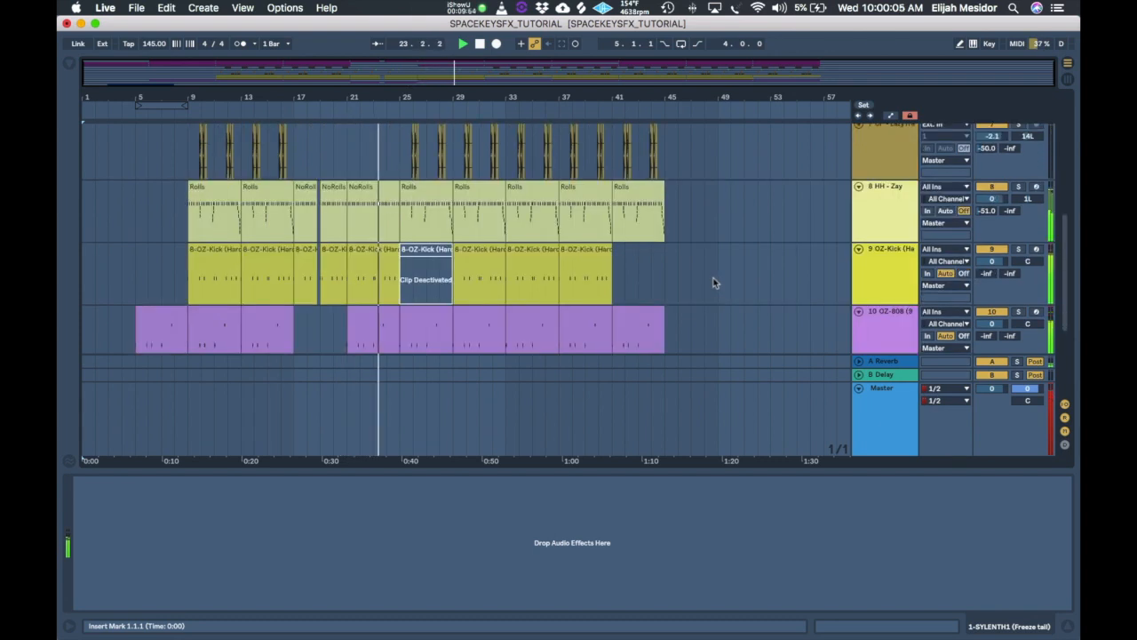
scroll(712, 281, down, 1)
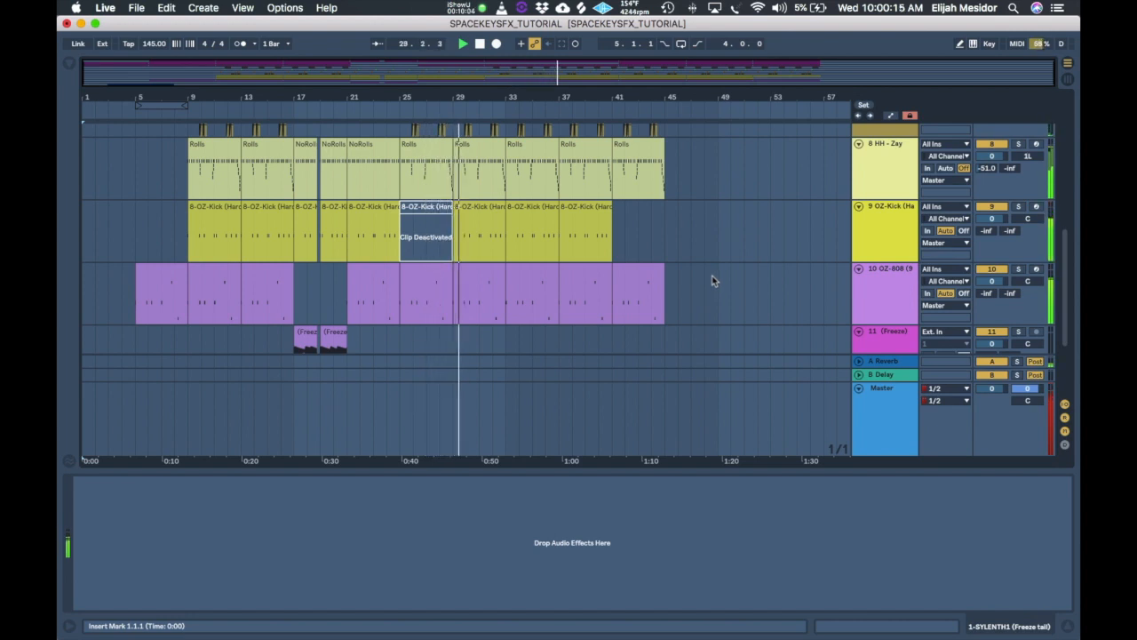
- Follow the playback through the Sylenth1, GTR, clap, hi-hat and kick tracks, and stop it at bar 37
scroll(711, 285, up, 8)
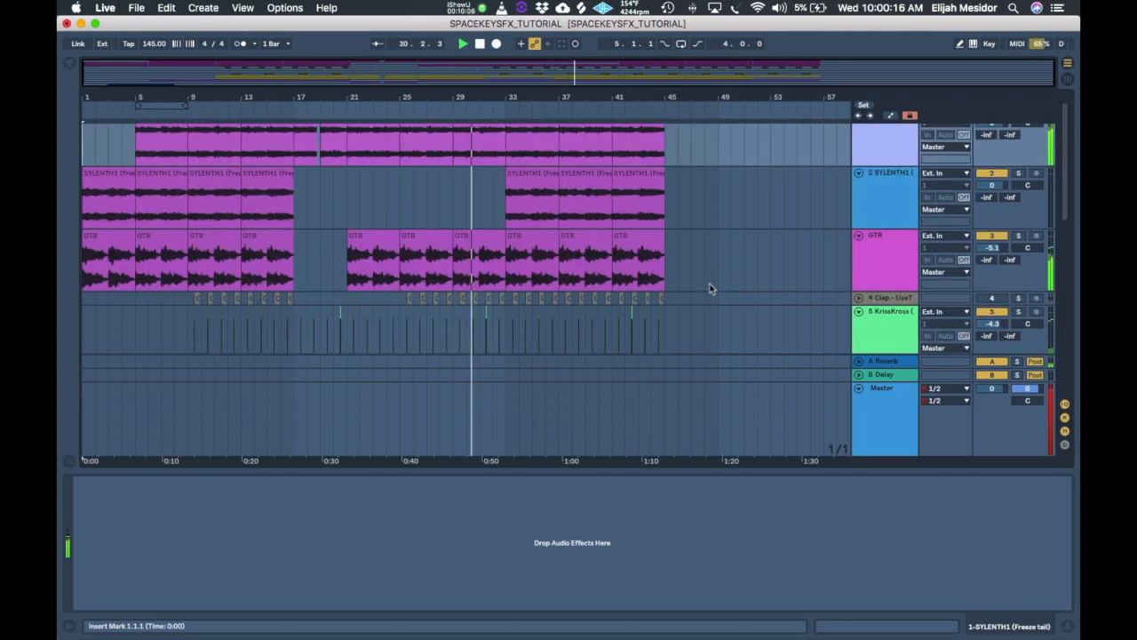
scroll(689, 254, up, 2)
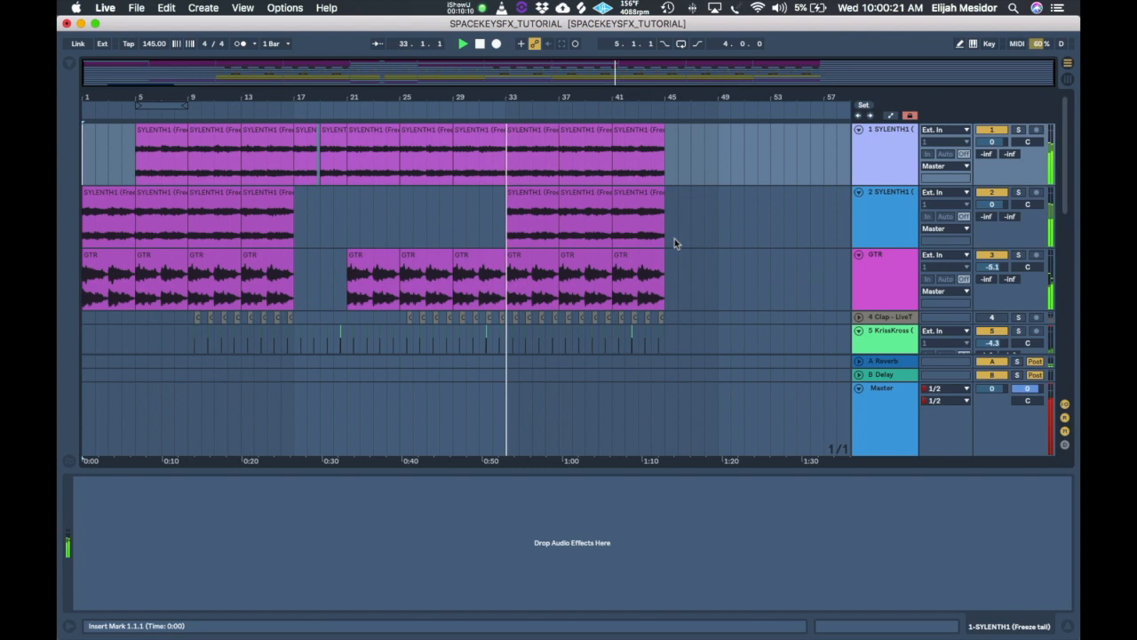
scroll(674, 239, down, 10)
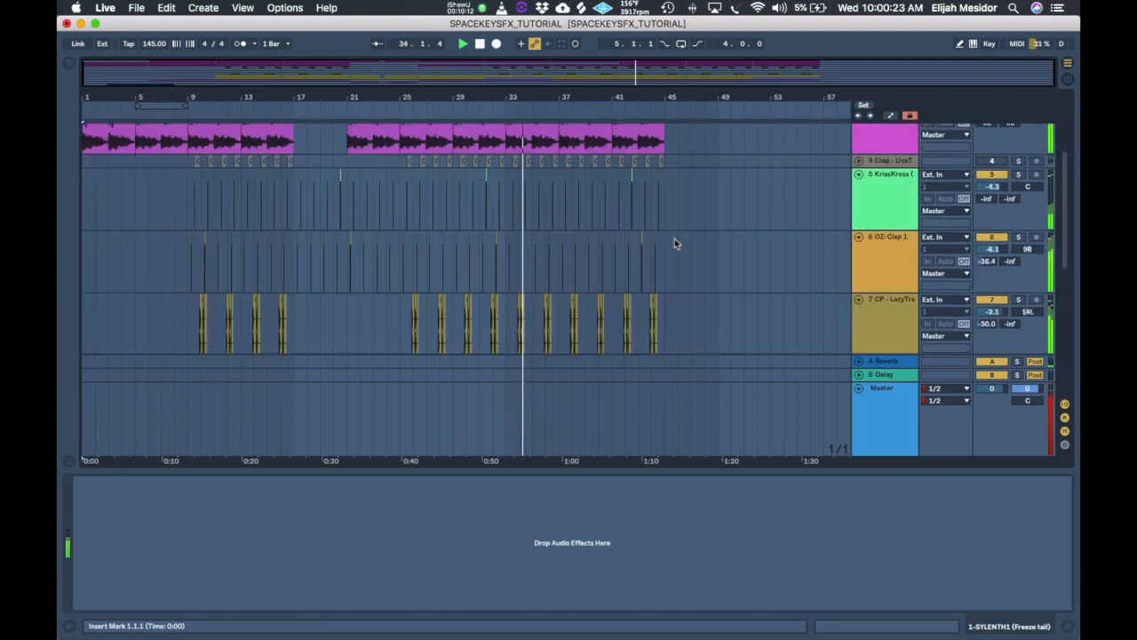
scroll(674, 238, down, 6)
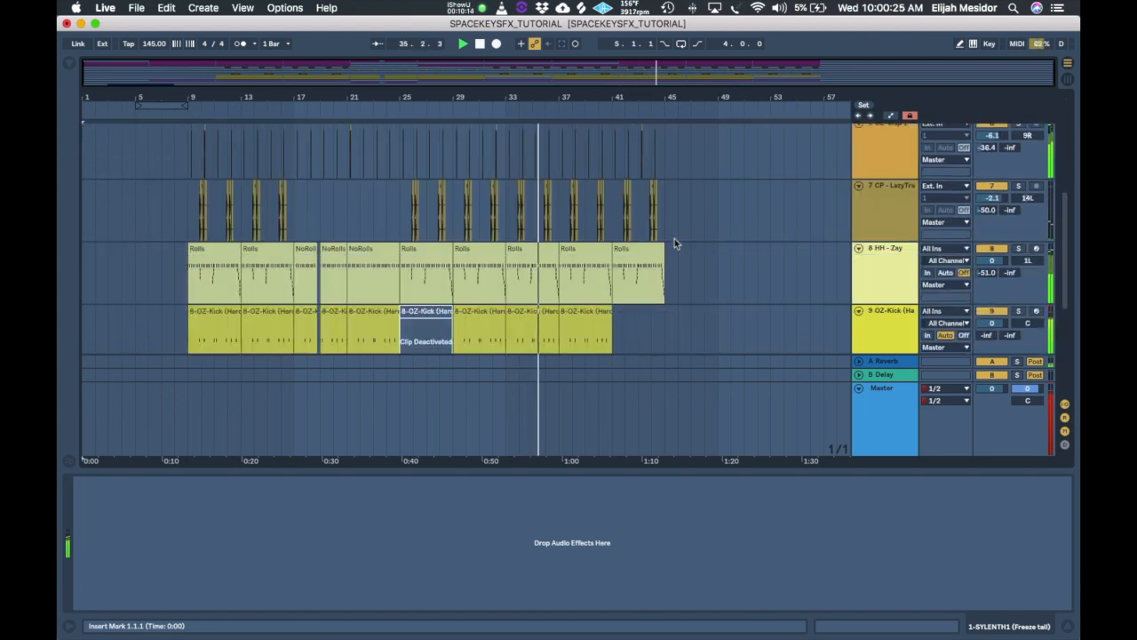
scroll(674, 238, down, 2)
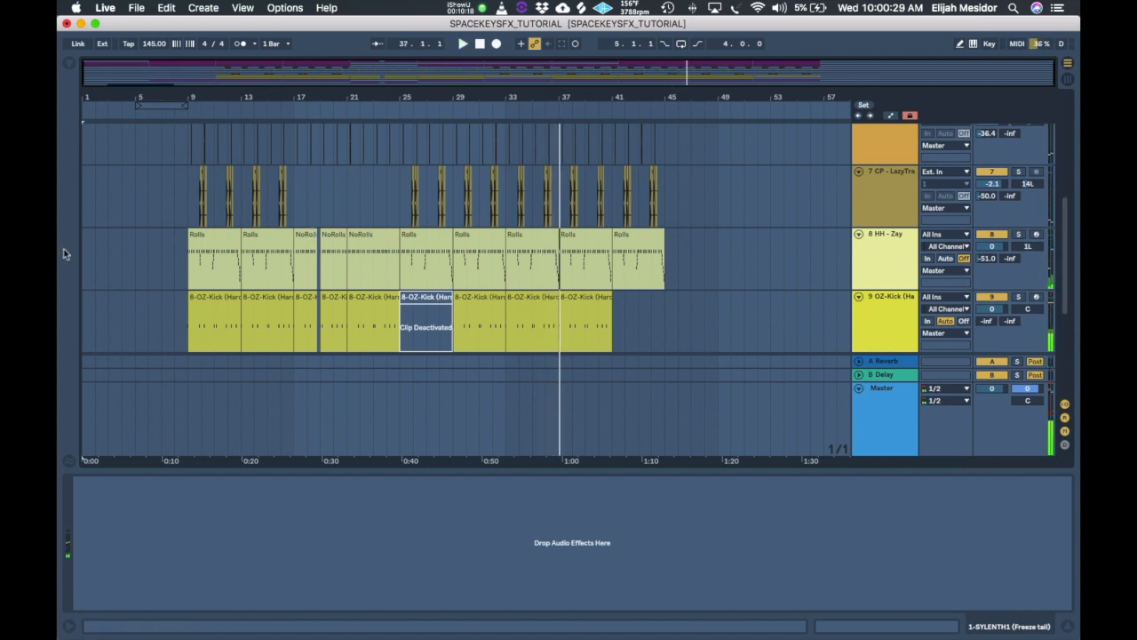
- Return the insert marker to bar 1 and inspect the devices of the two Sylenth1 tracks and the GTR track
click(87, 217)
scroll(454, 328, up, 10)
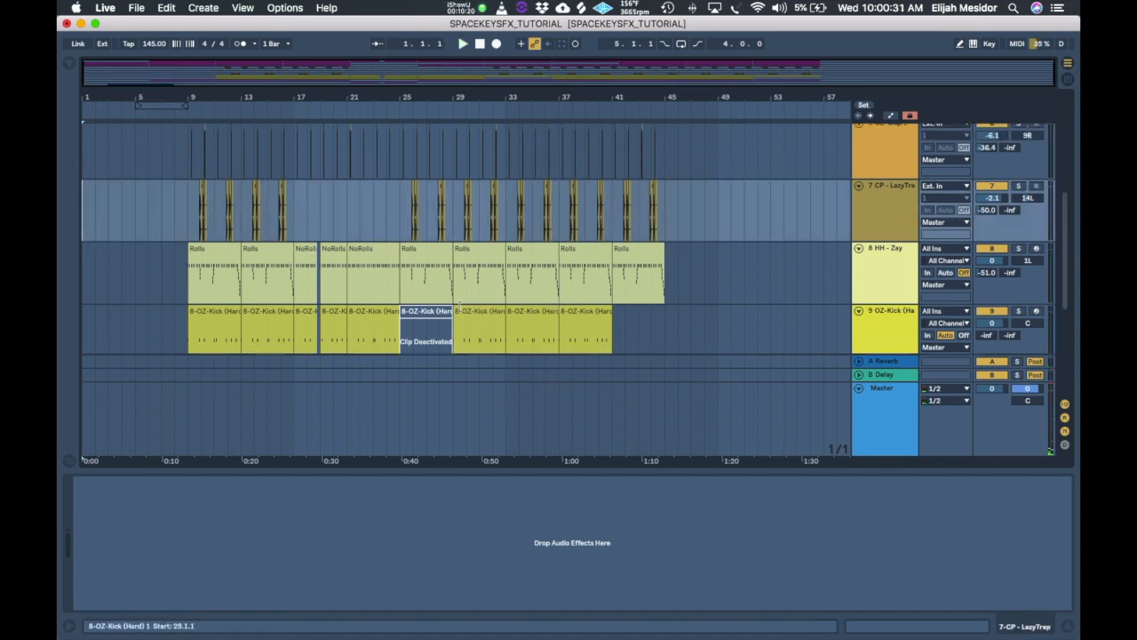
click(879, 183)
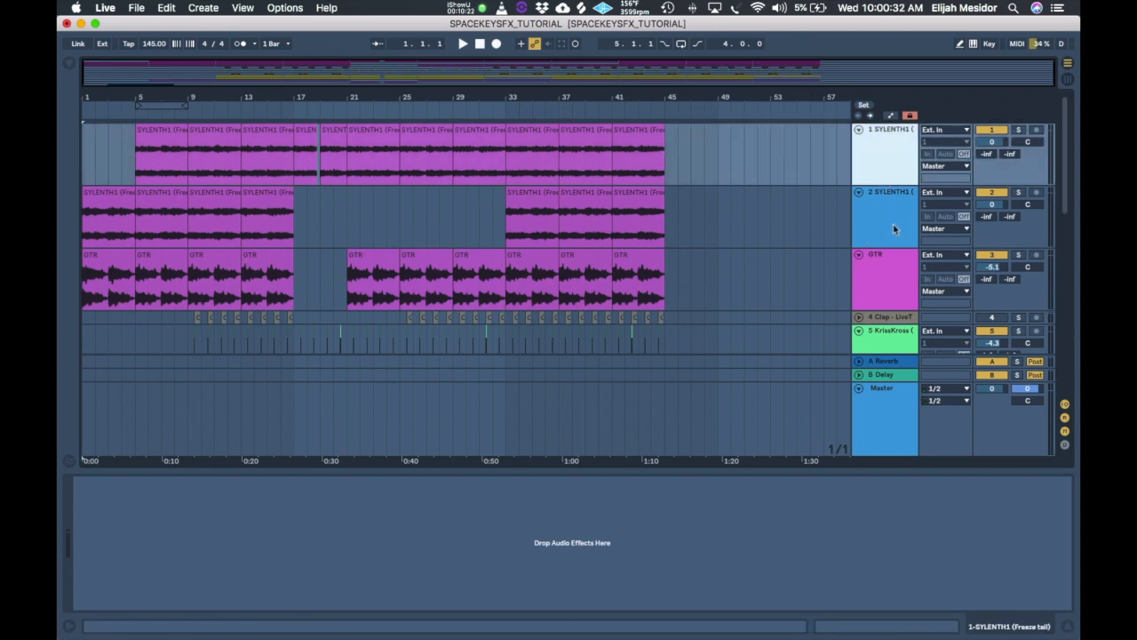
click(893, 229)
click(869, 285)
scroll(869, 285, down, 5)
scroll(800, 255, up, 5)
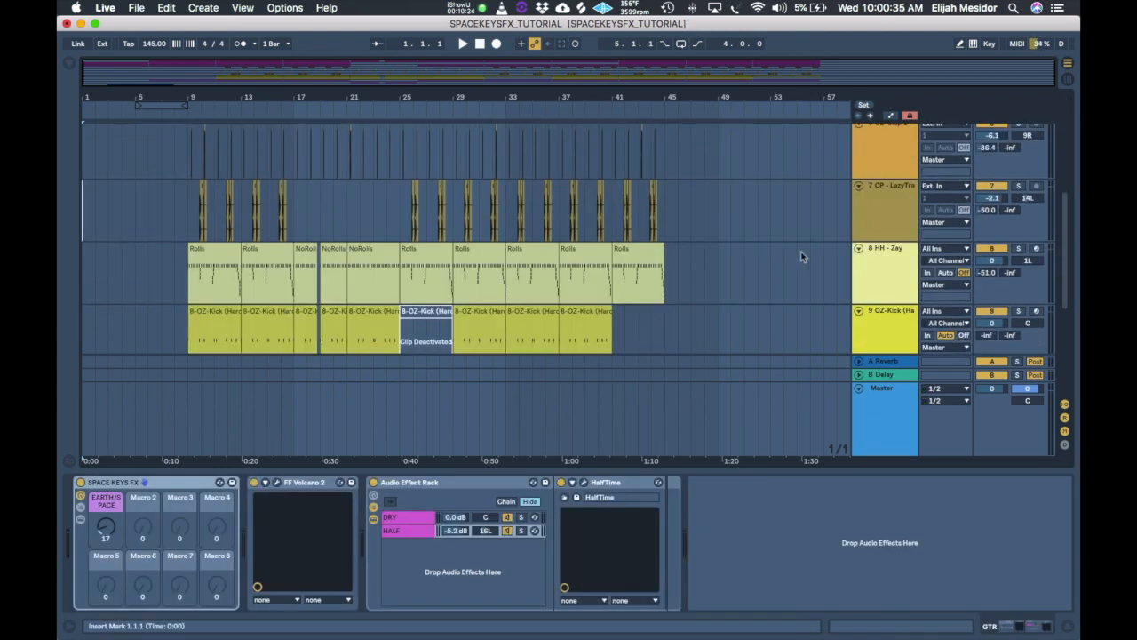
scroll(714, 243, up, 2)
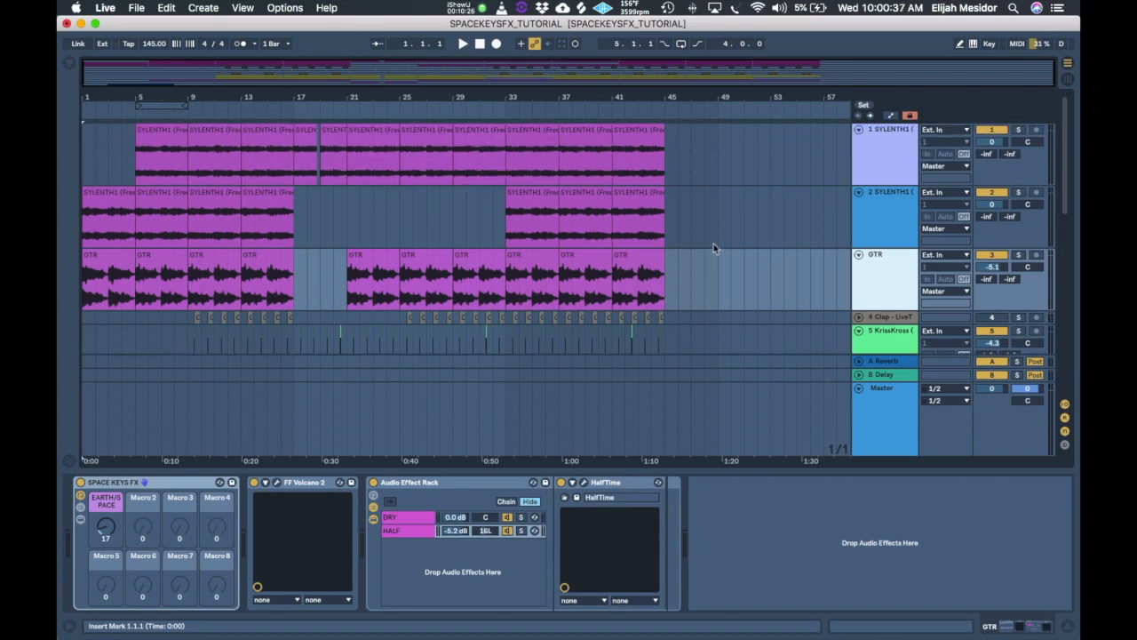
- Inspect the first Sylenth1 track, and select the OZ-808 clip from bar 13 to bar 17 to view its sampler
click(871, 167)
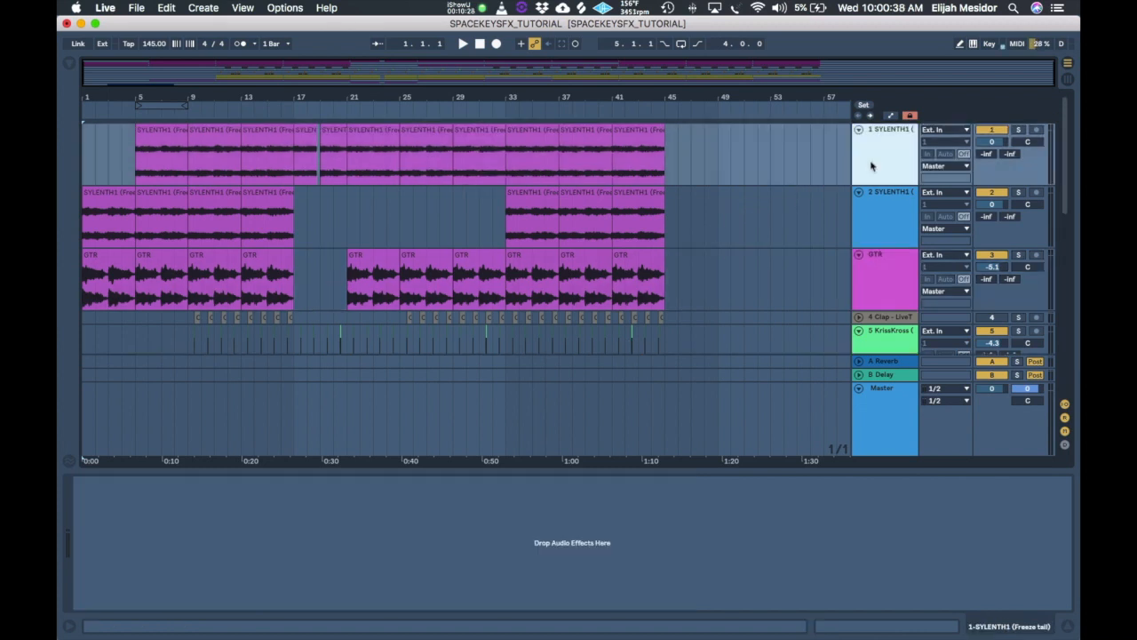
scroll(670, 260, down, 5)
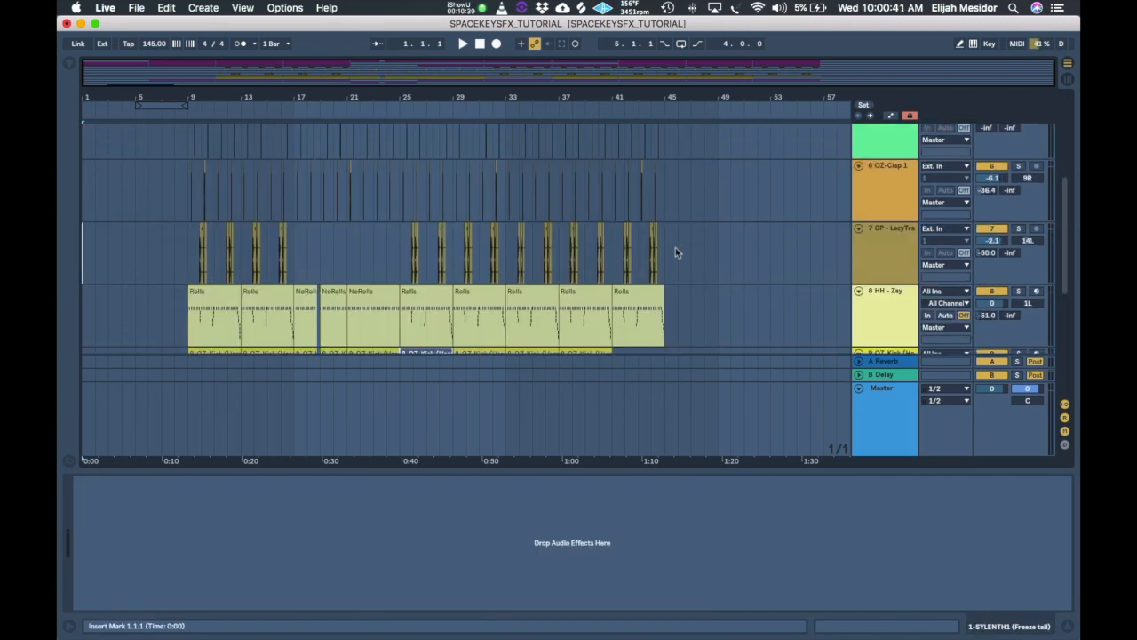
scroll(699, 262, down, 5)
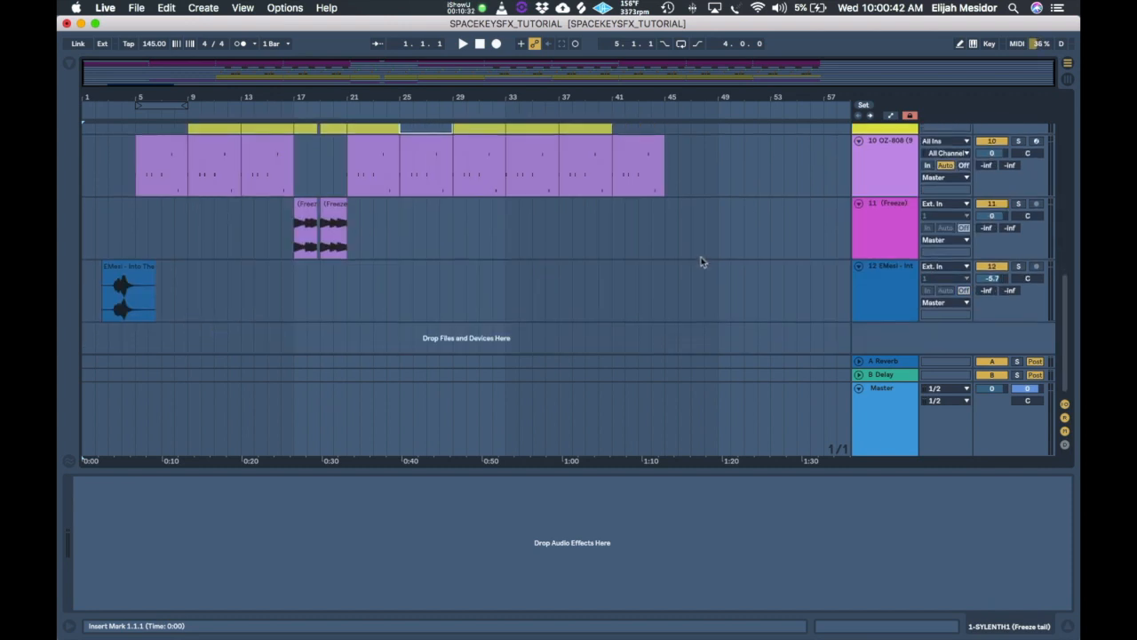
scroll(702, 265, up, 1)
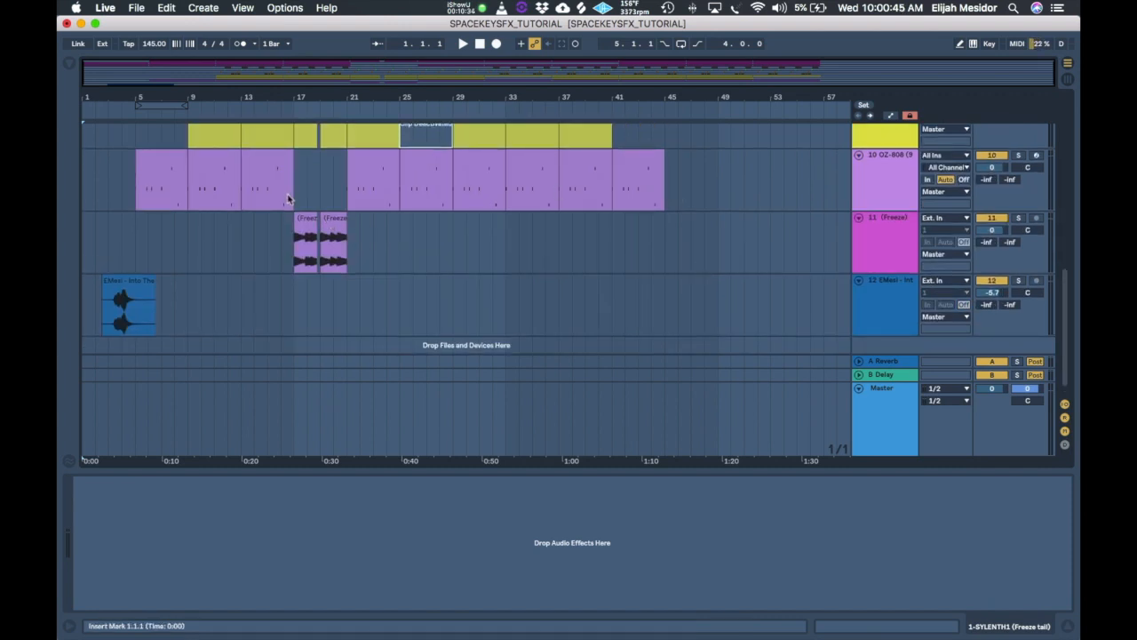
click(302, 196)
click(267, 170)
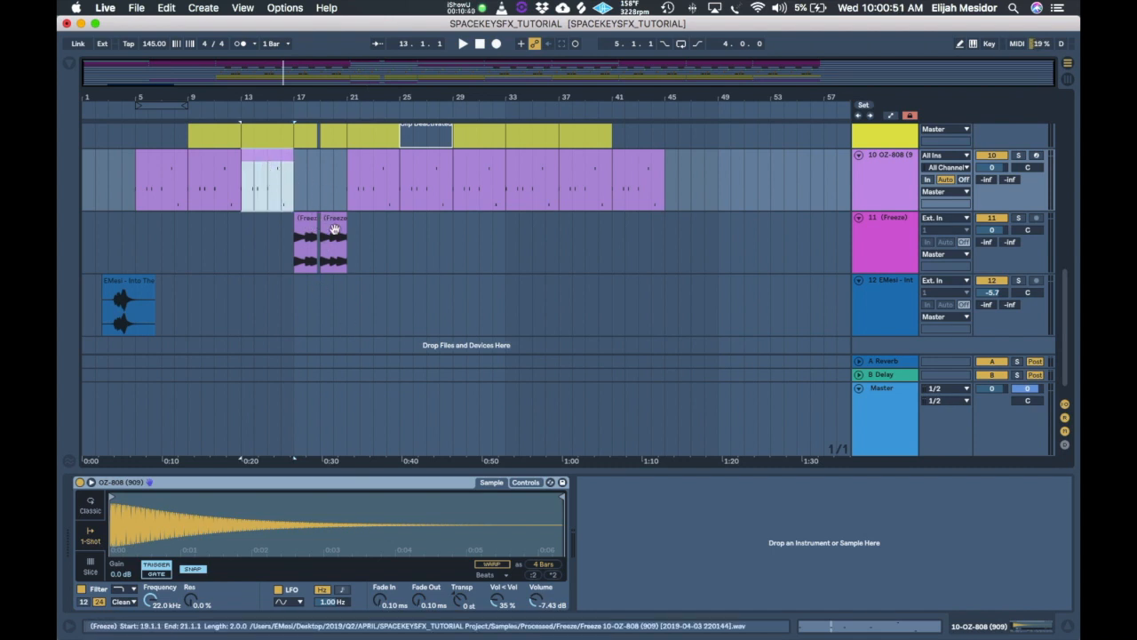
- Show the automation lanes, examine the Master track's automatable Mixer parameters, and hide the lanes again
click(899, 414)
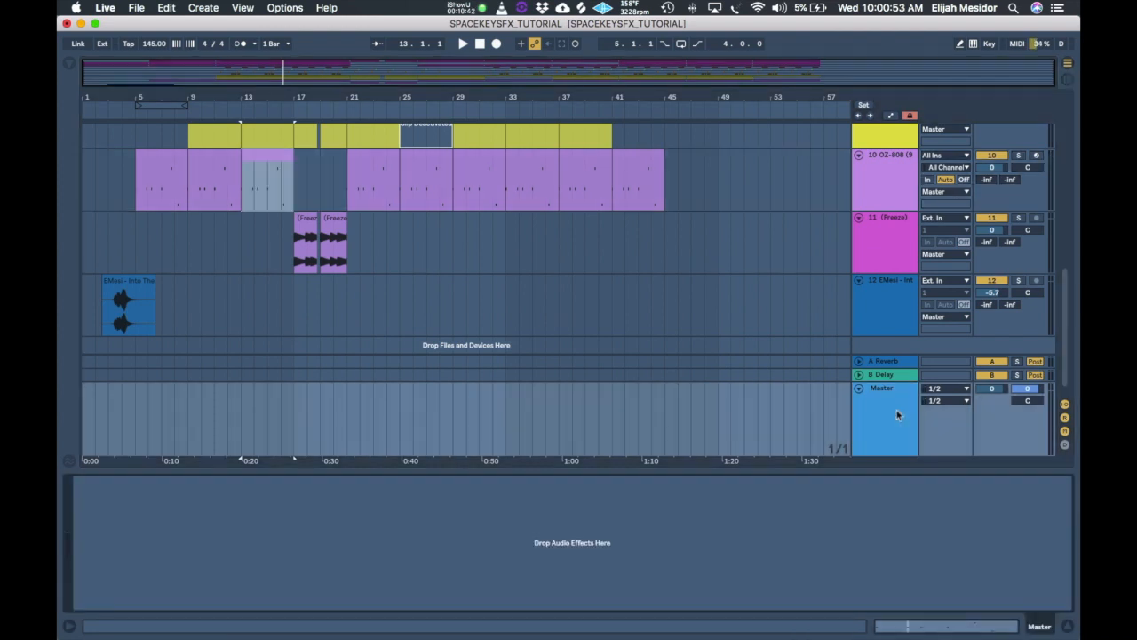
key(a)
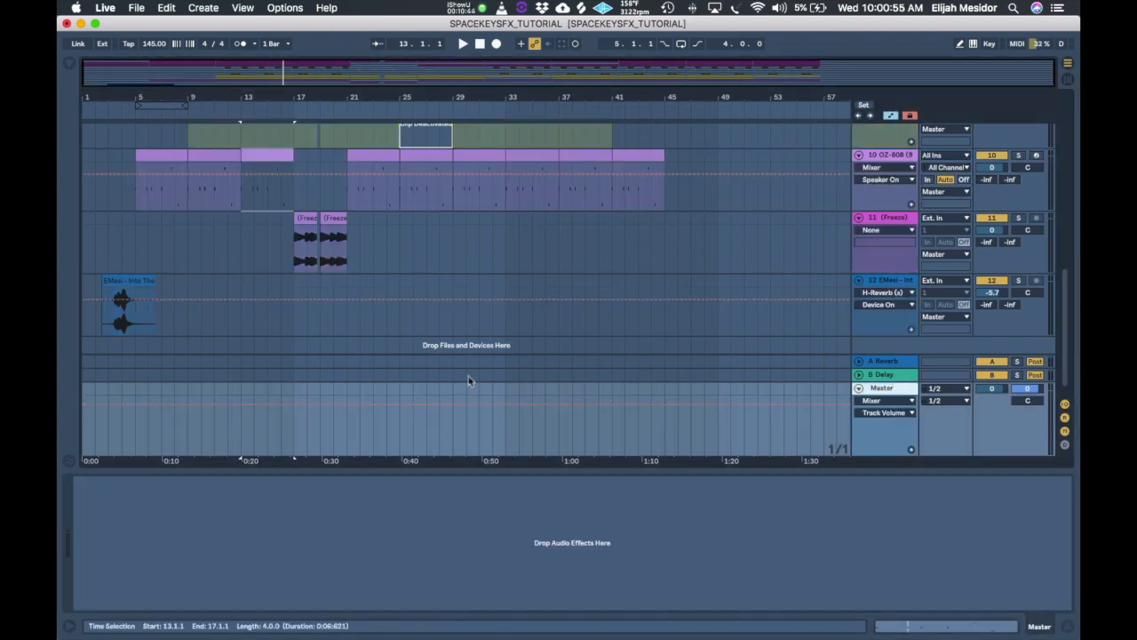
click(909, 401)
click(898, 404)
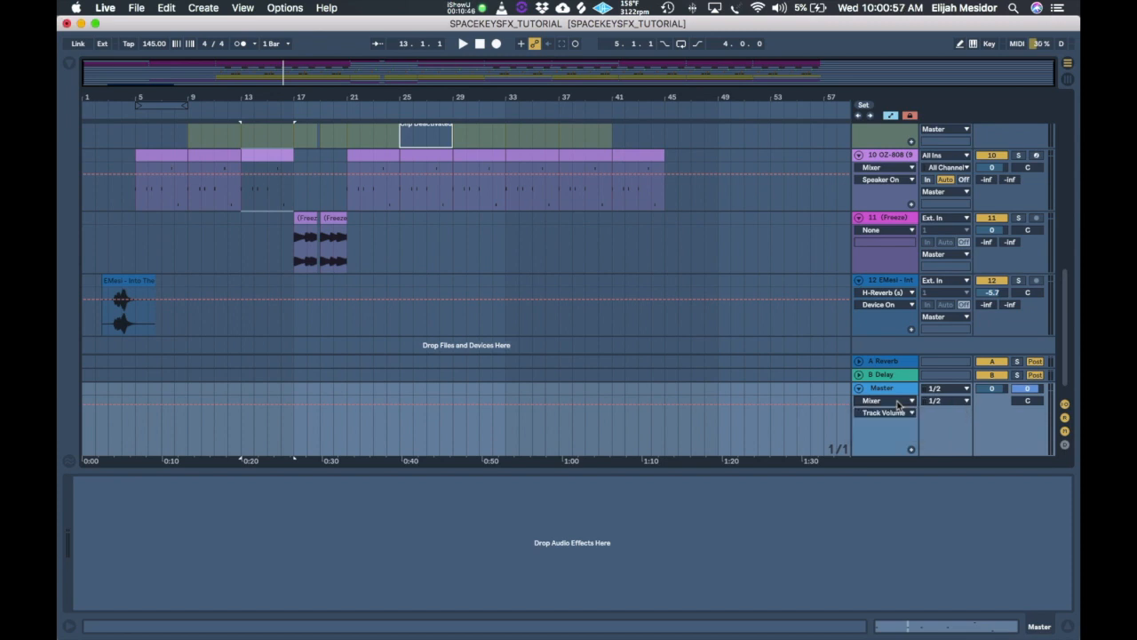
click(892, 414)
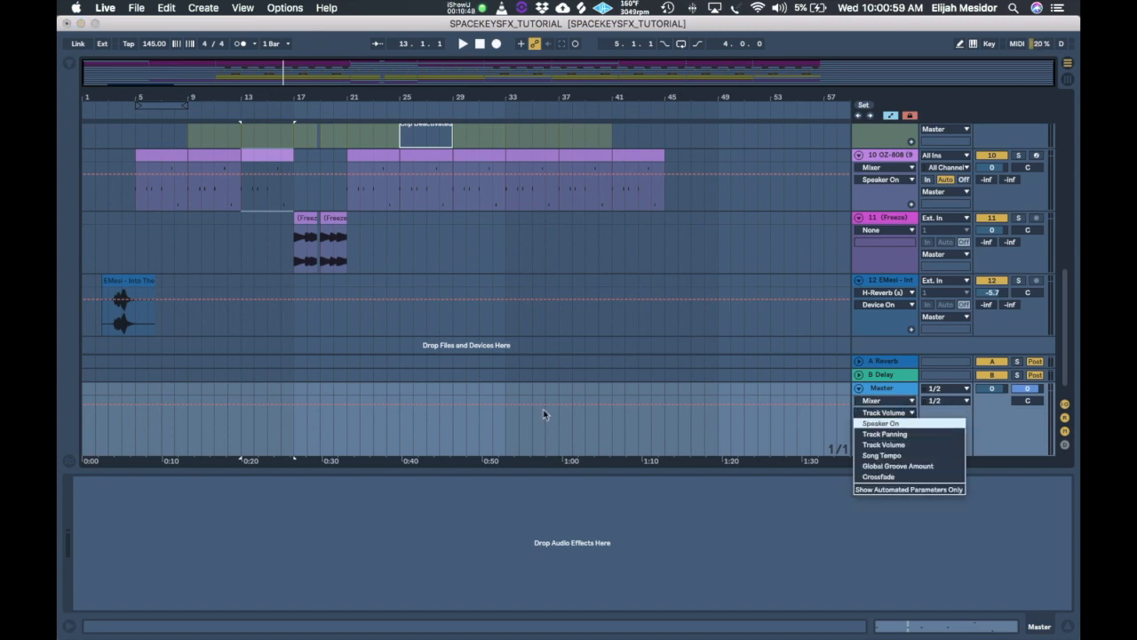
click(878, 389)
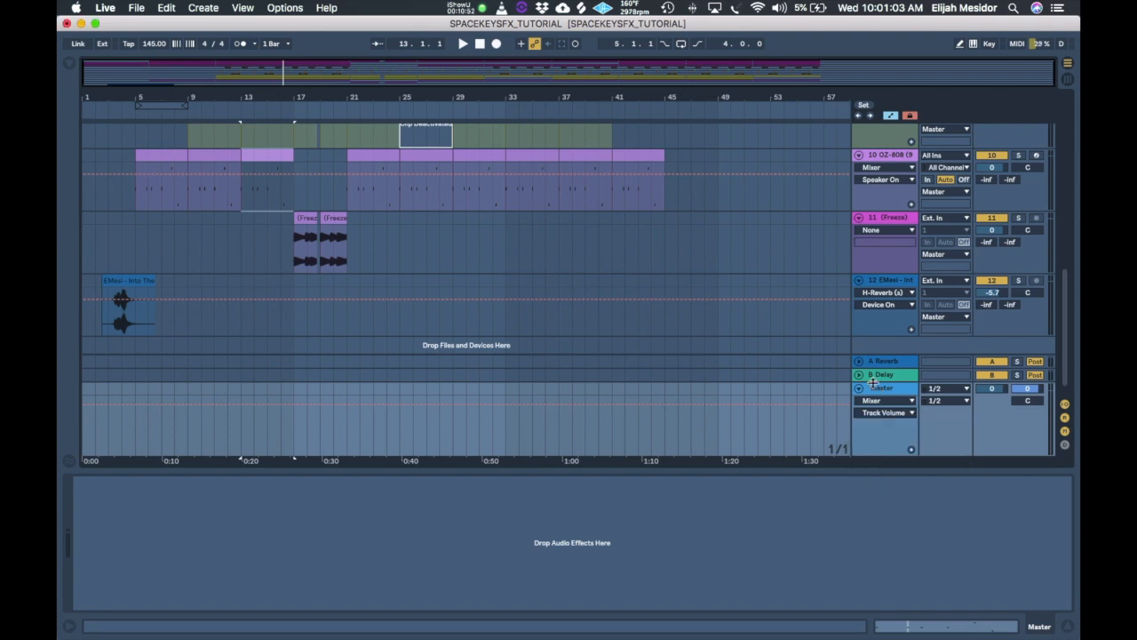
key(a)
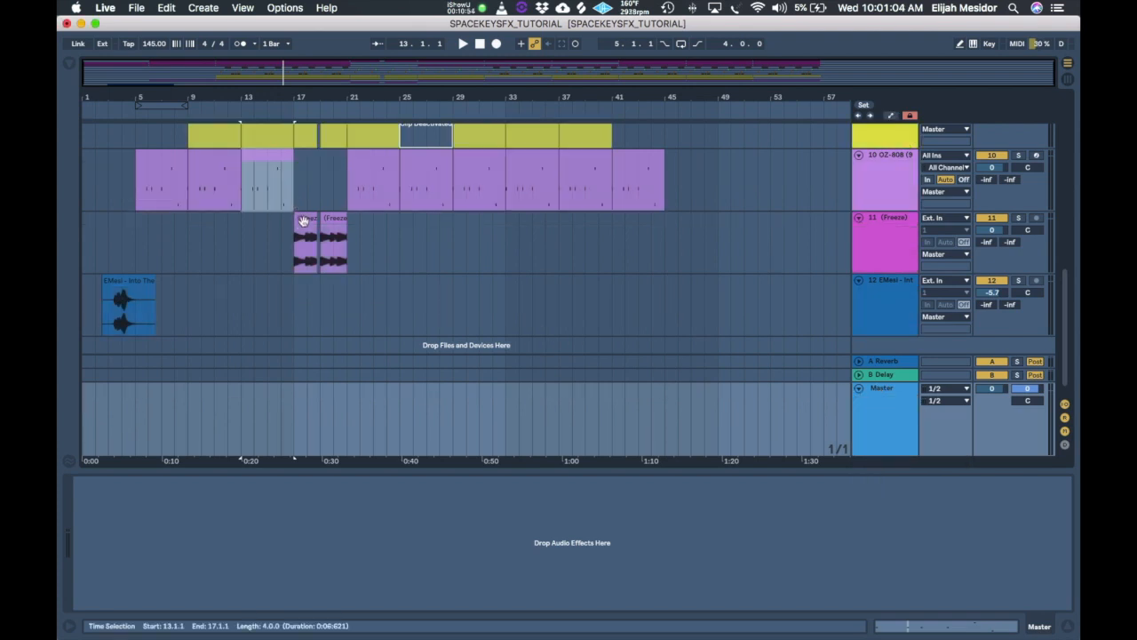
key(a)
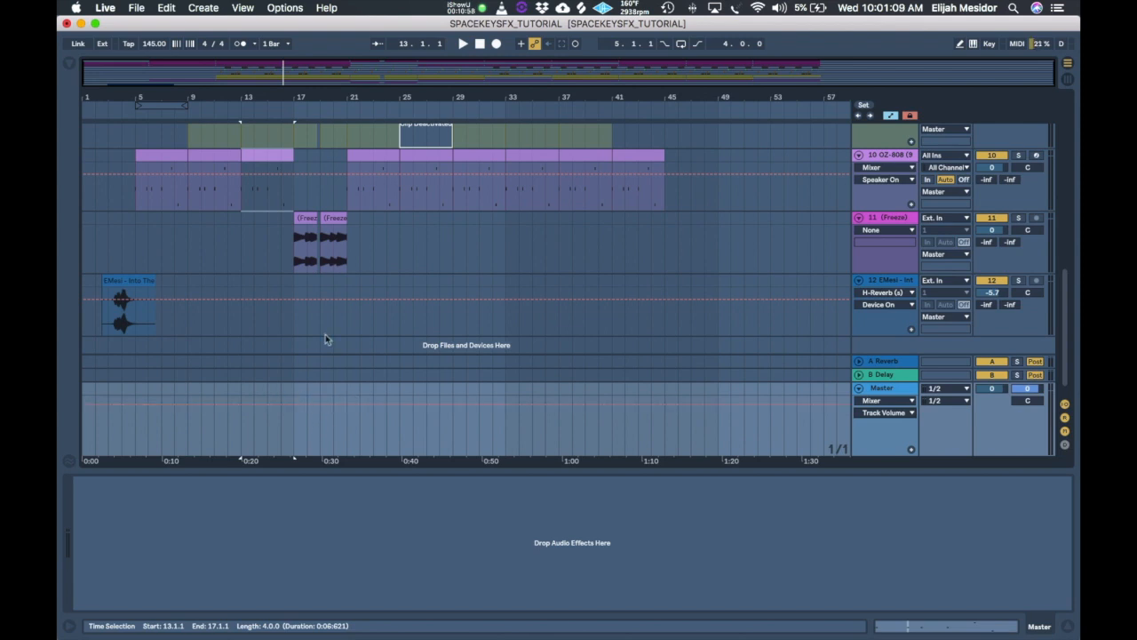
key(a)
- Save the current set after a closer view of the Freeze clips between bars 17 and 21
scroll(316, 268, up, 2)
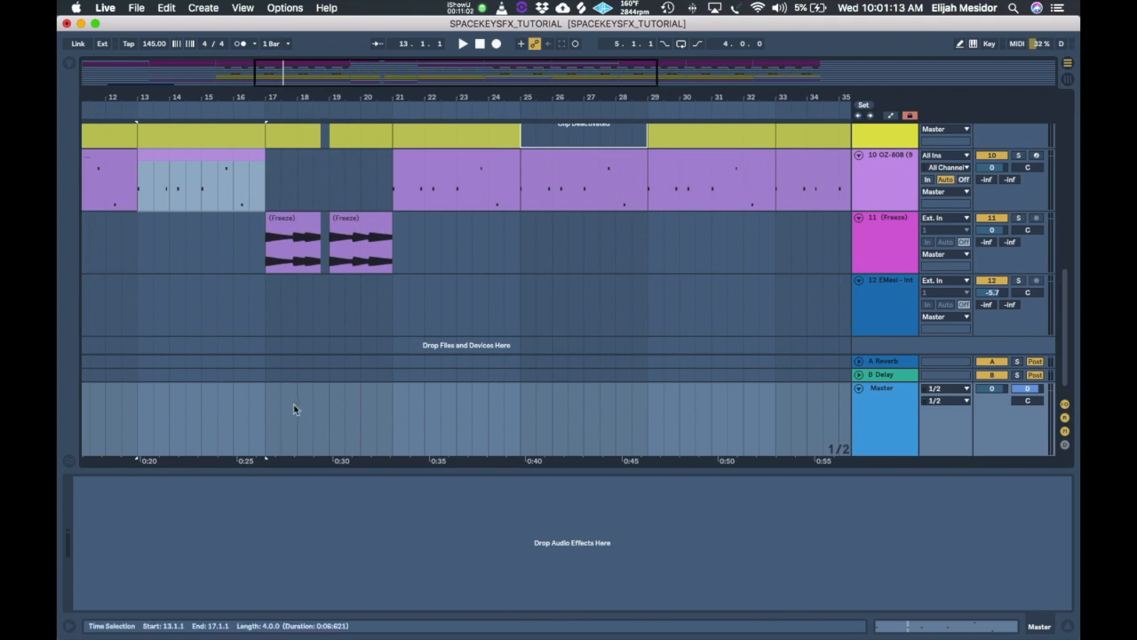
scroll(312, 343, down, 1)
key(super+s)
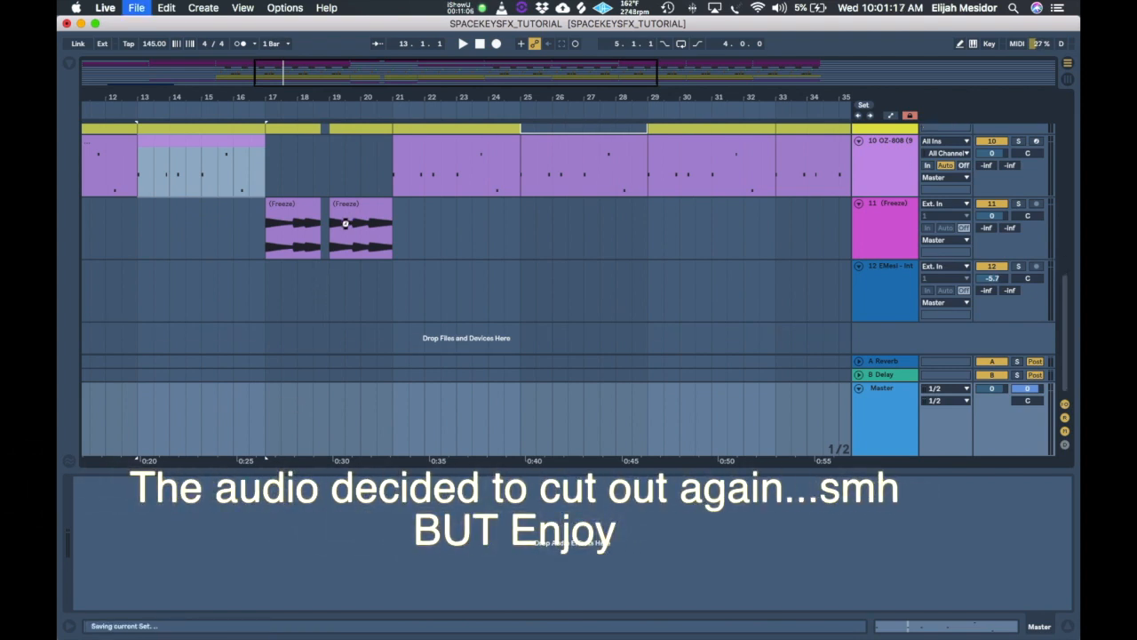
scroll(345, 222, down, 3)
scroll(346, 223, up, 5)
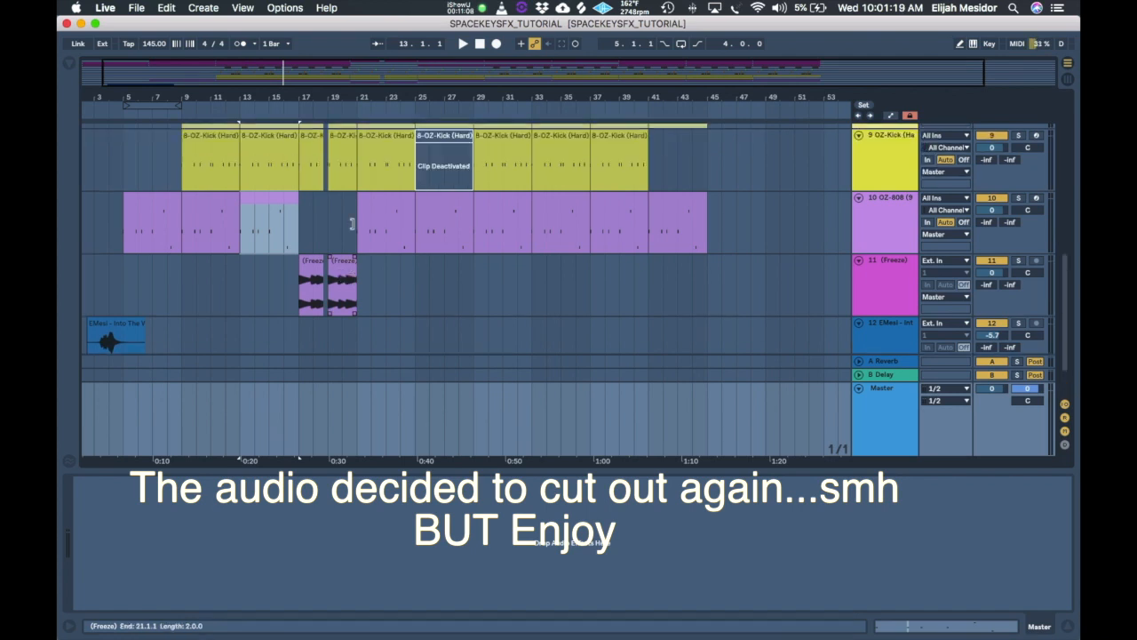
scroll(351, 223, up, 10)
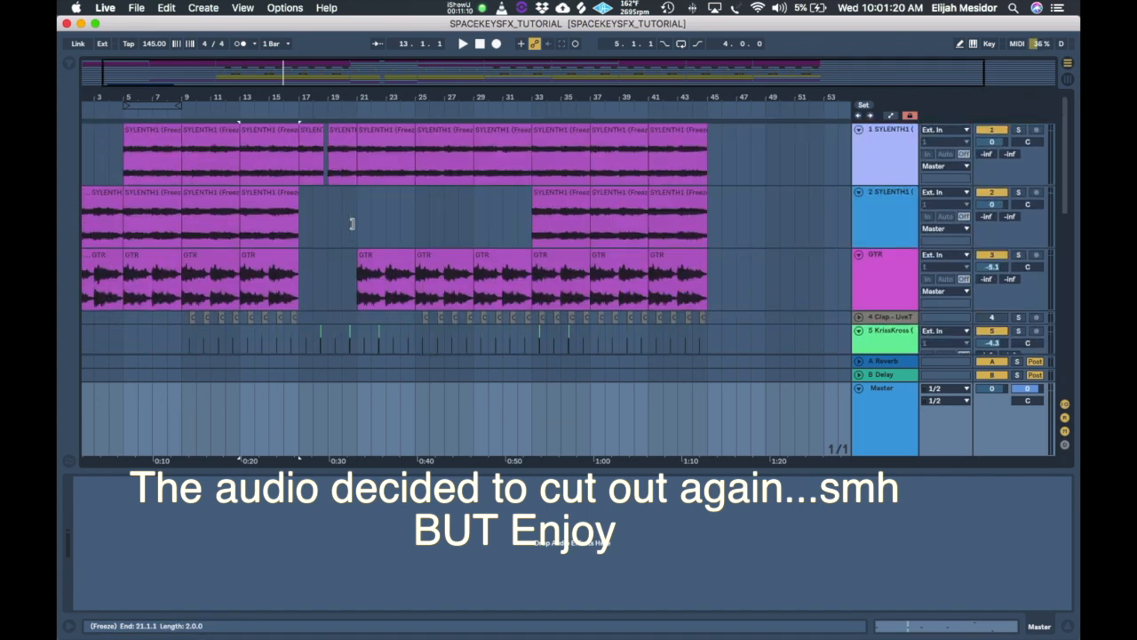